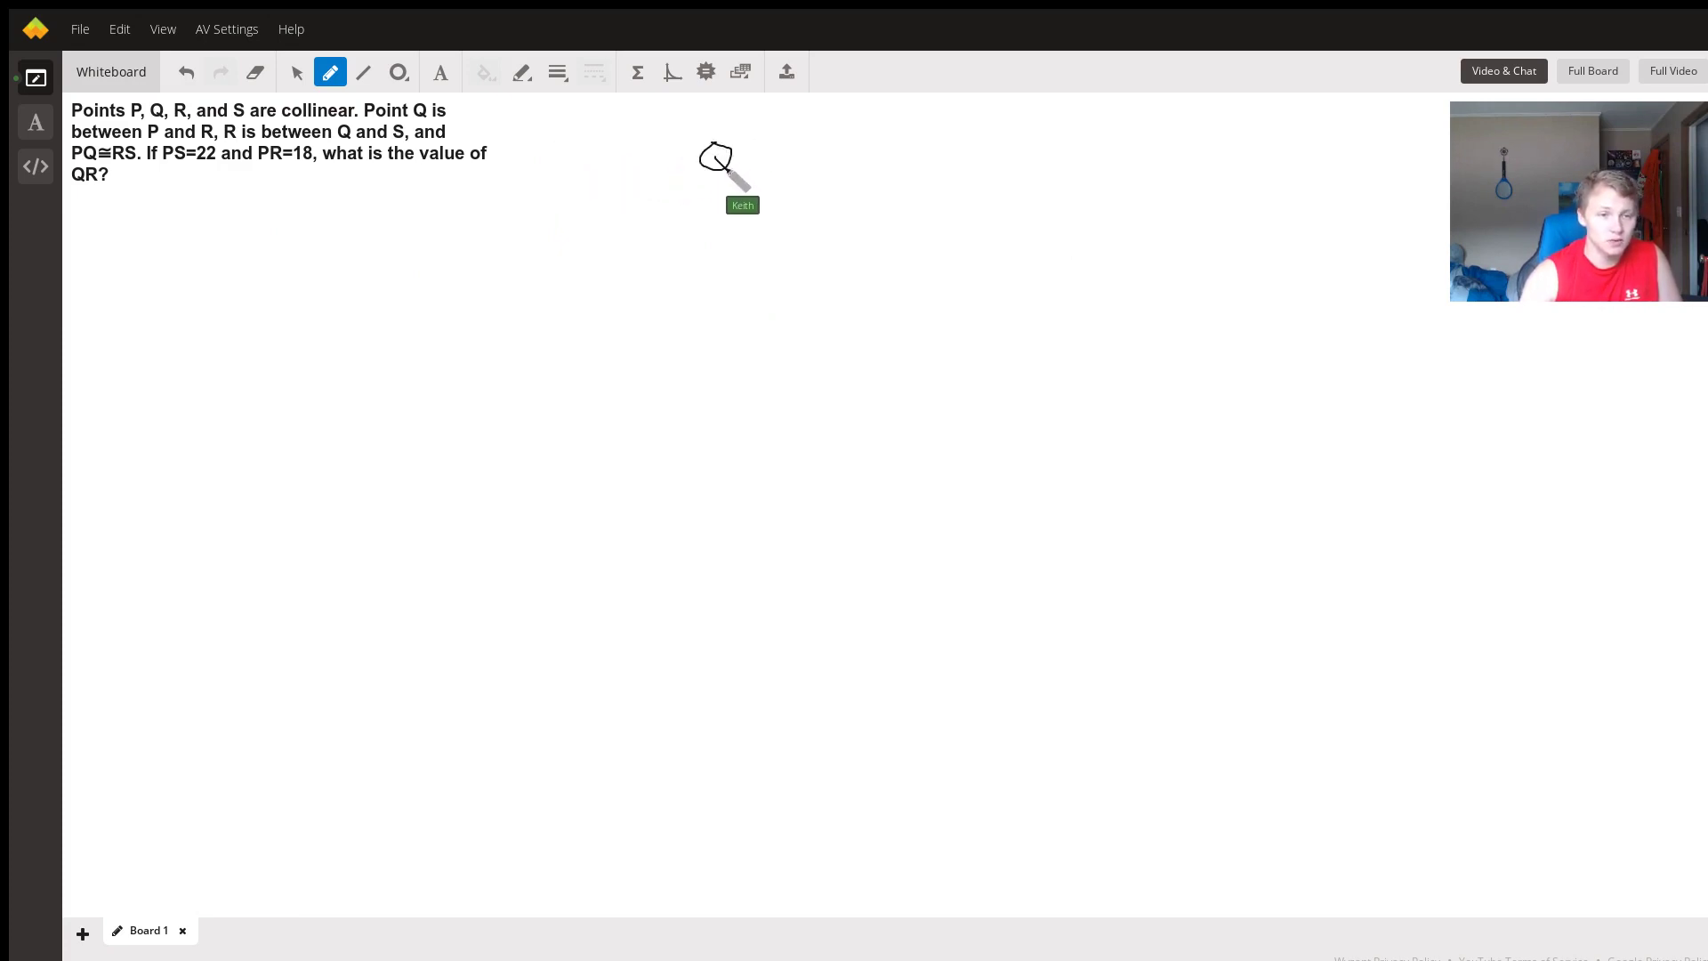
Write P, R and S in a row around Q, then begin a long horizontal line below.
mouse_move(570, 135)
mouse_down()
mouse_move(569, 169)
mouse_move(572, 152)
mouse_up()
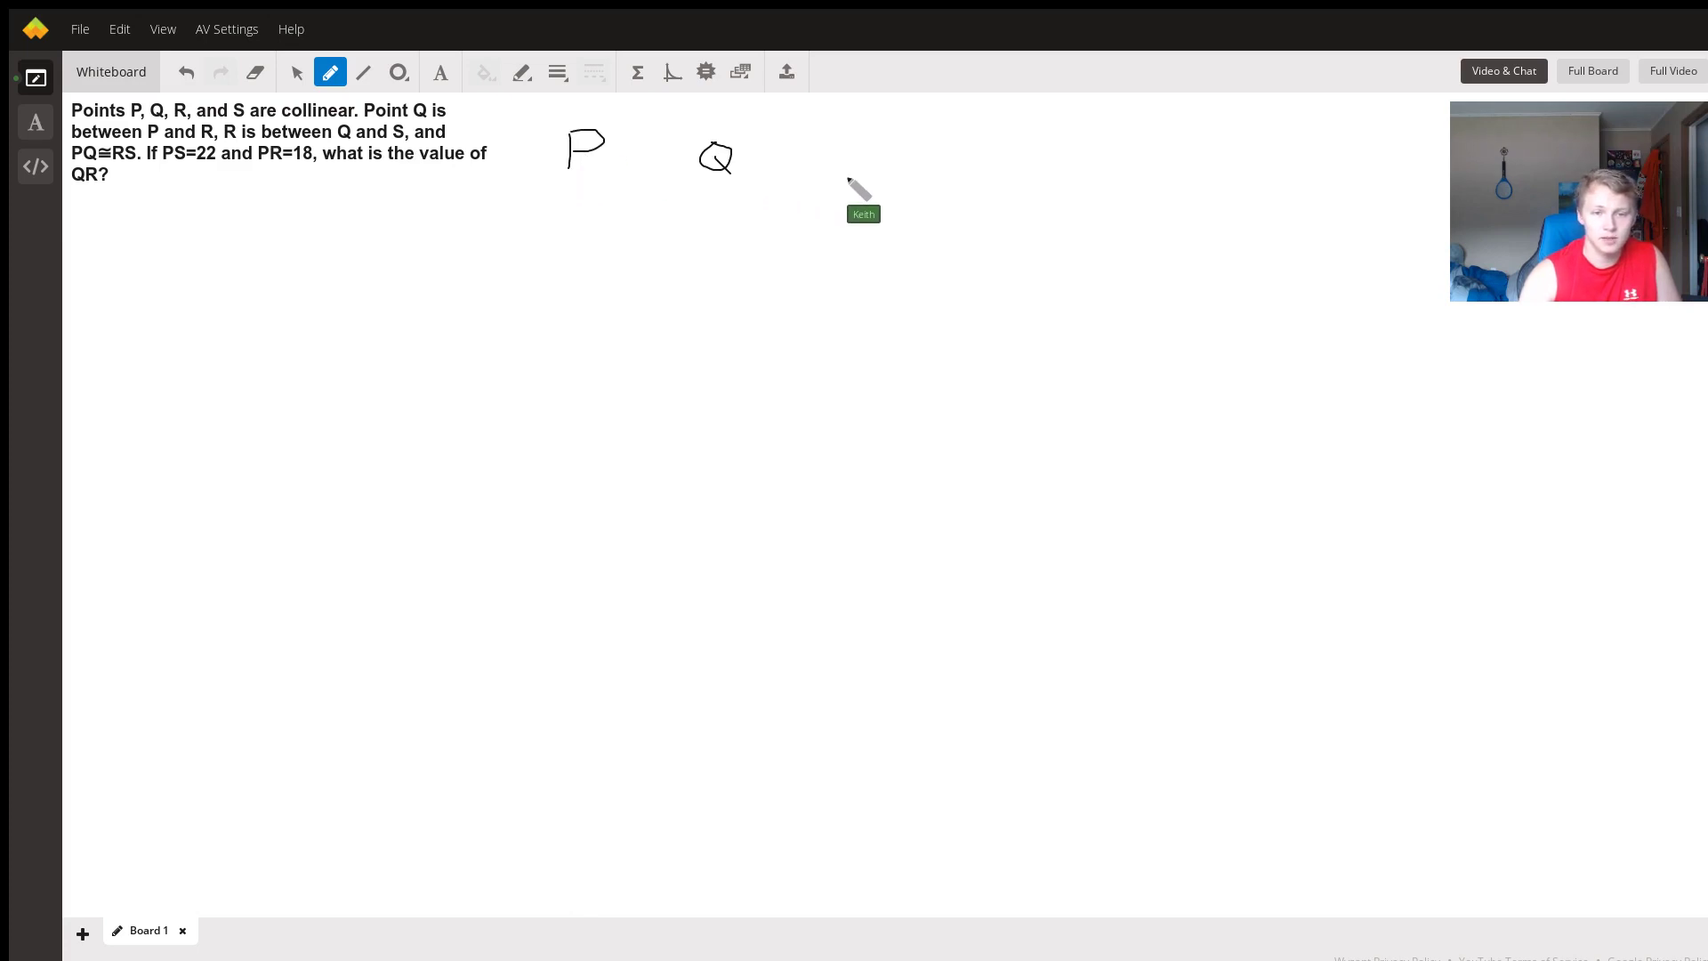
drag(849, 129, 882, 185)
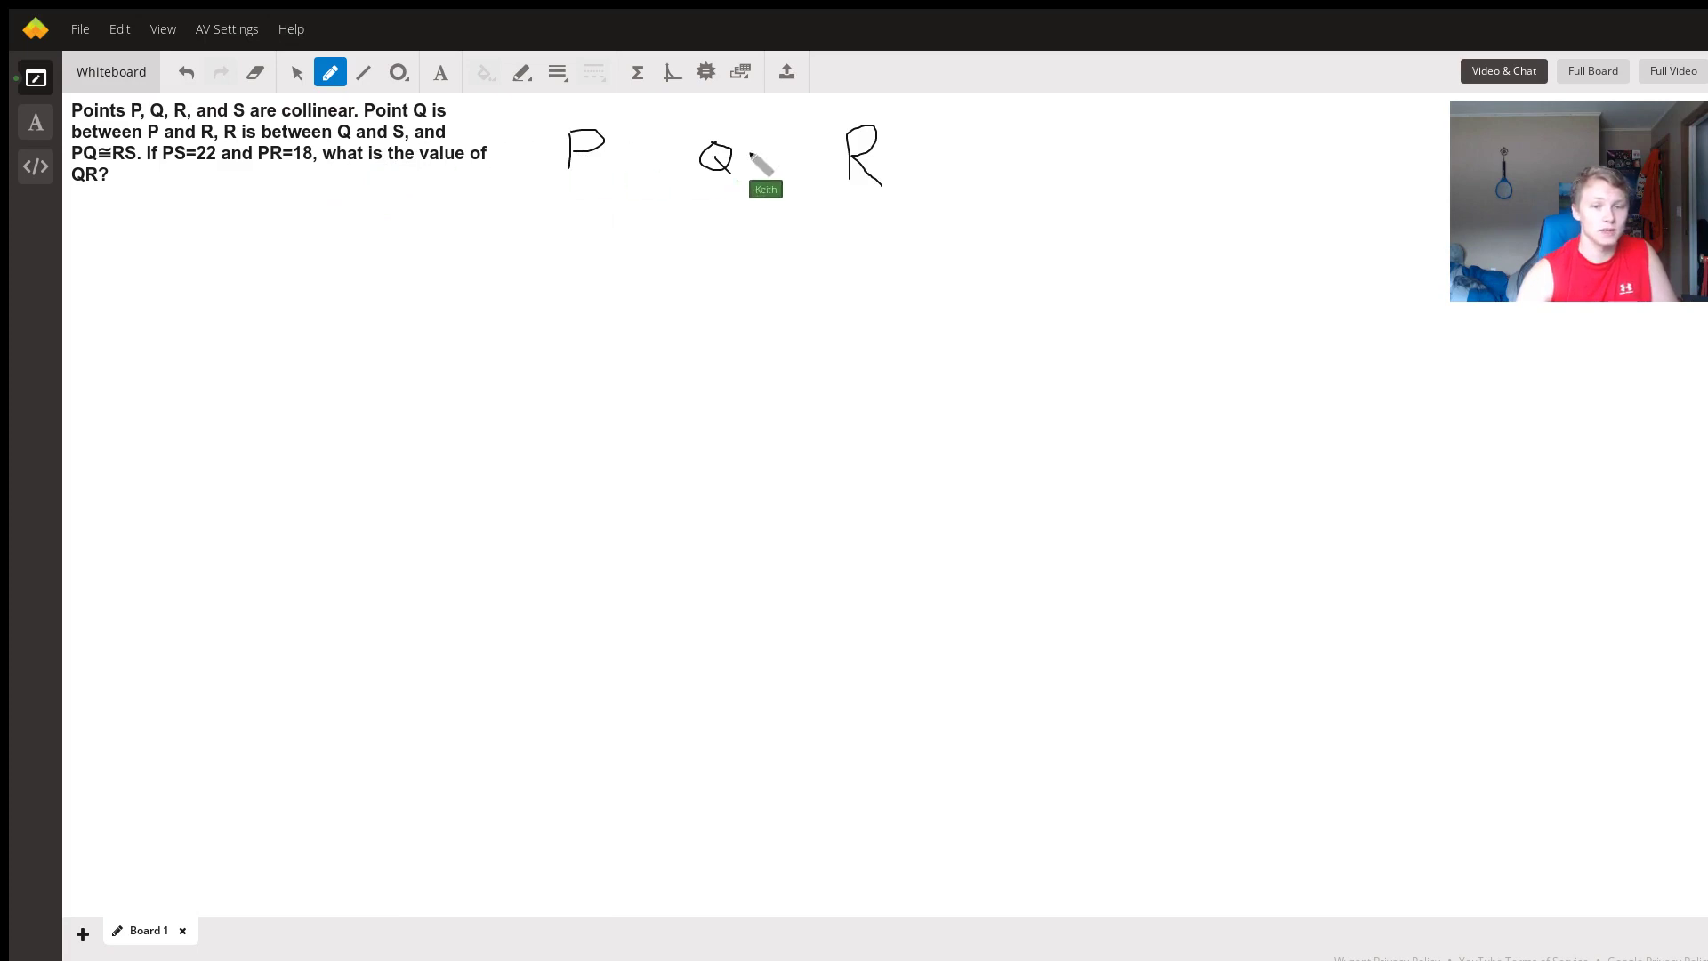
drag(990, 136, 959, 187)
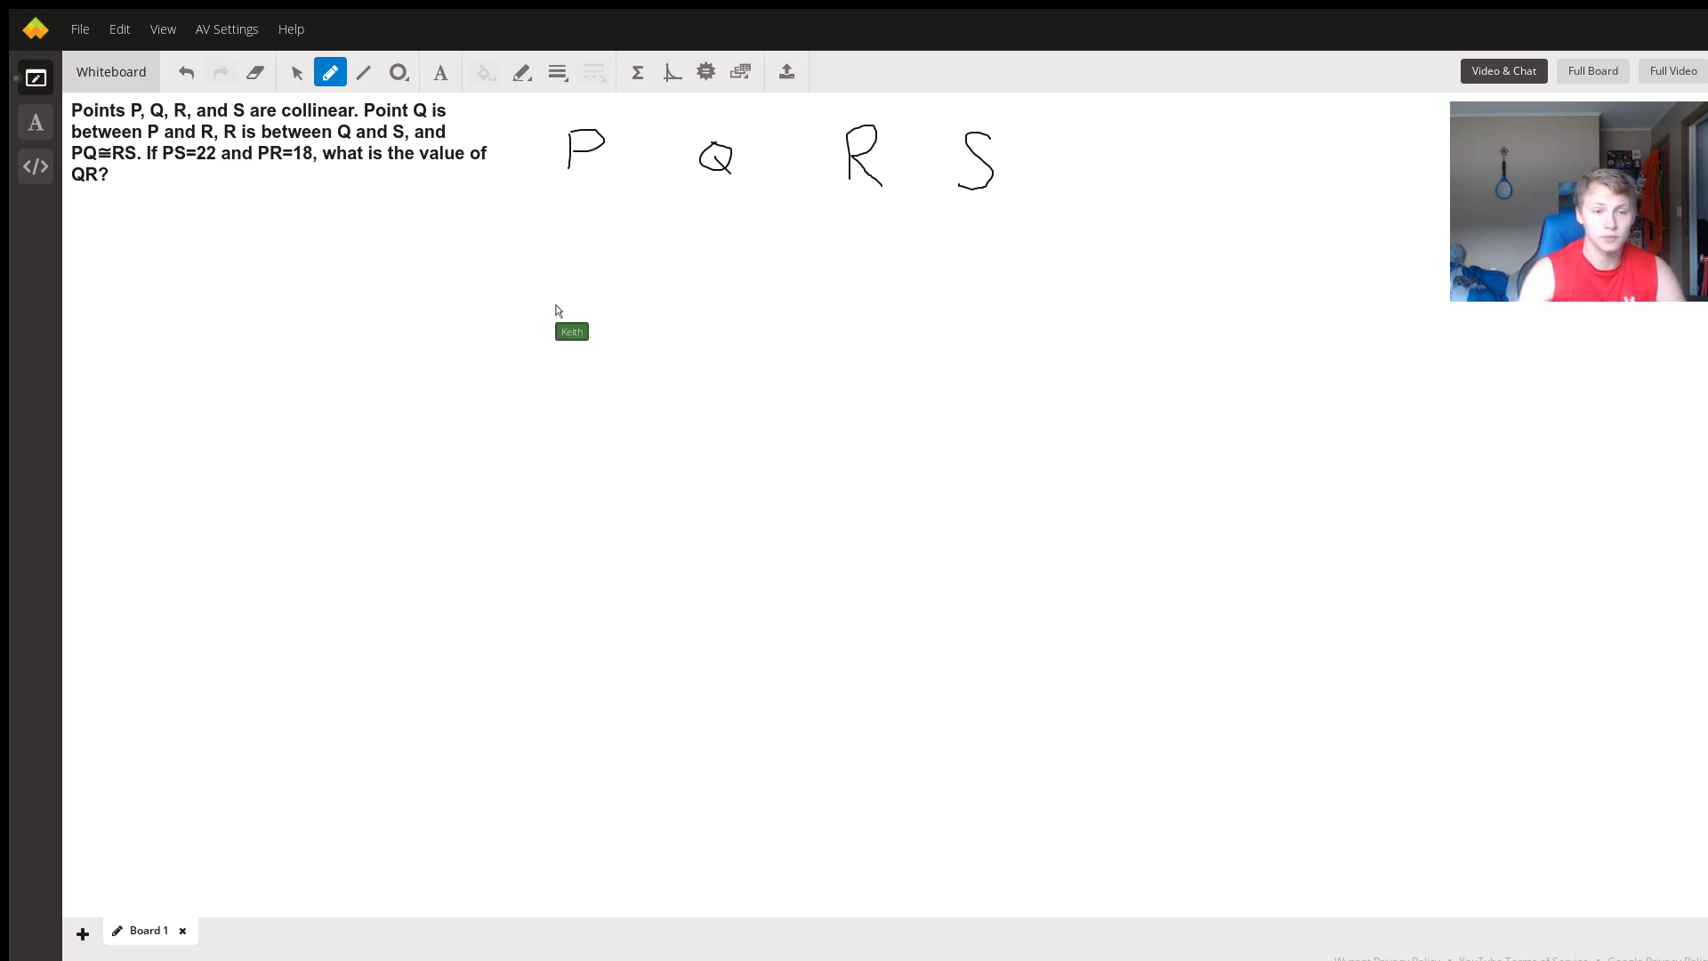
drag(907, 296, 913, 296)
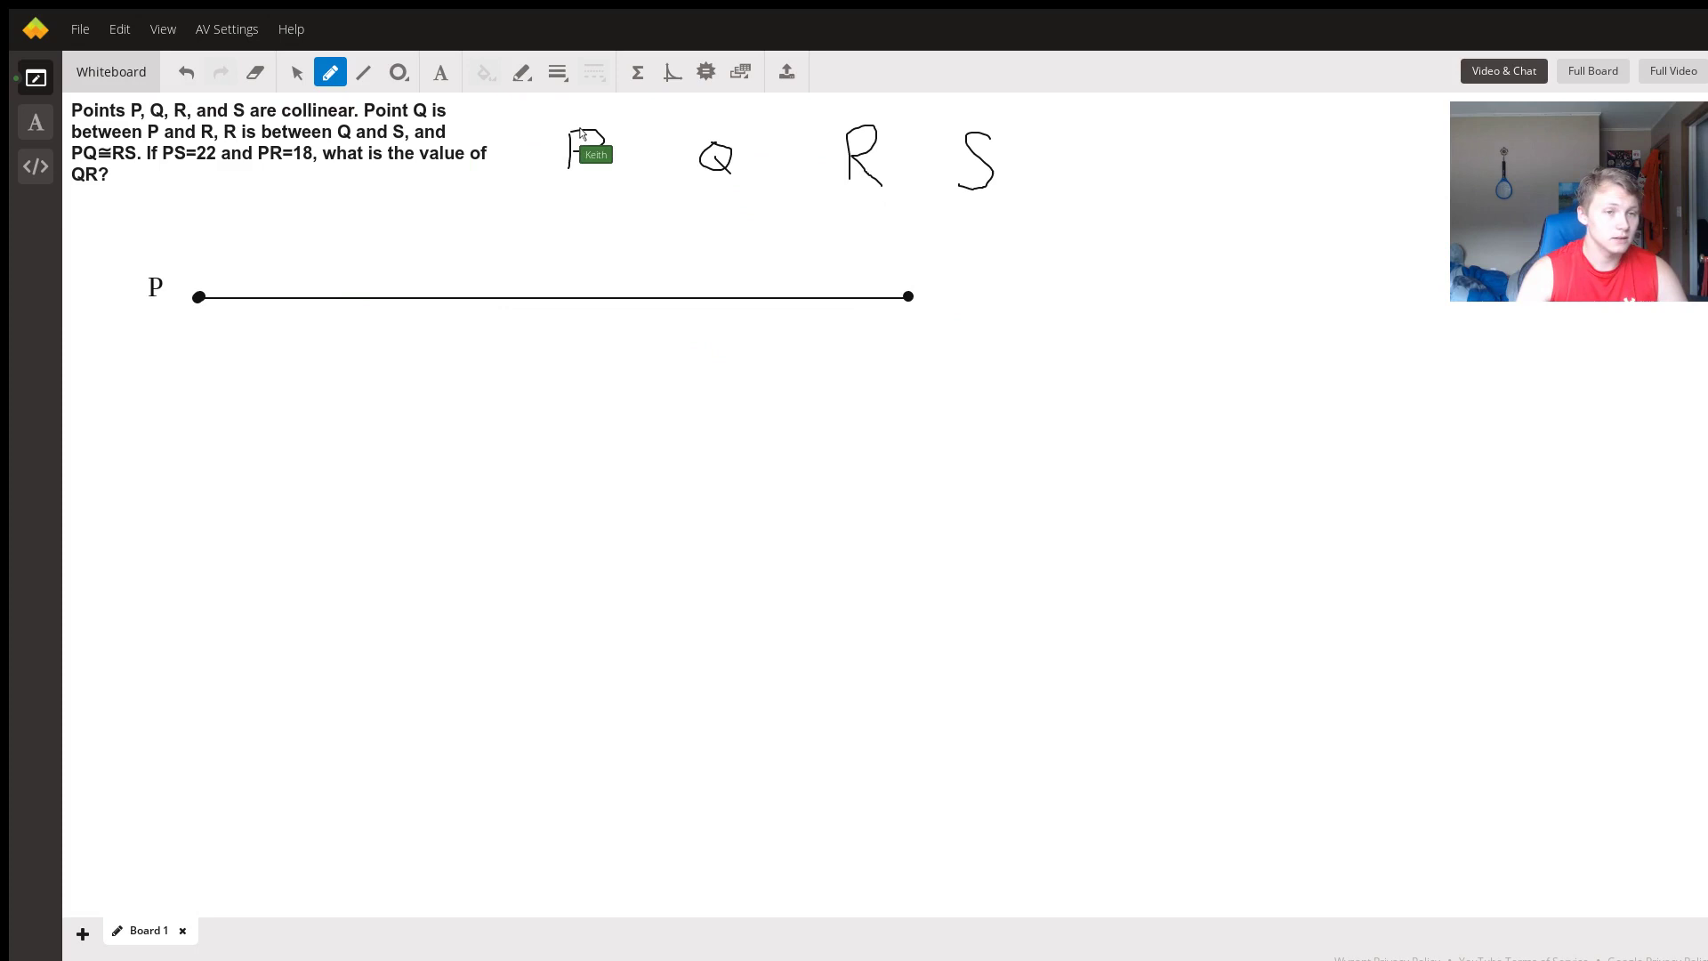
Label the line's right endpoint S.
text(S)
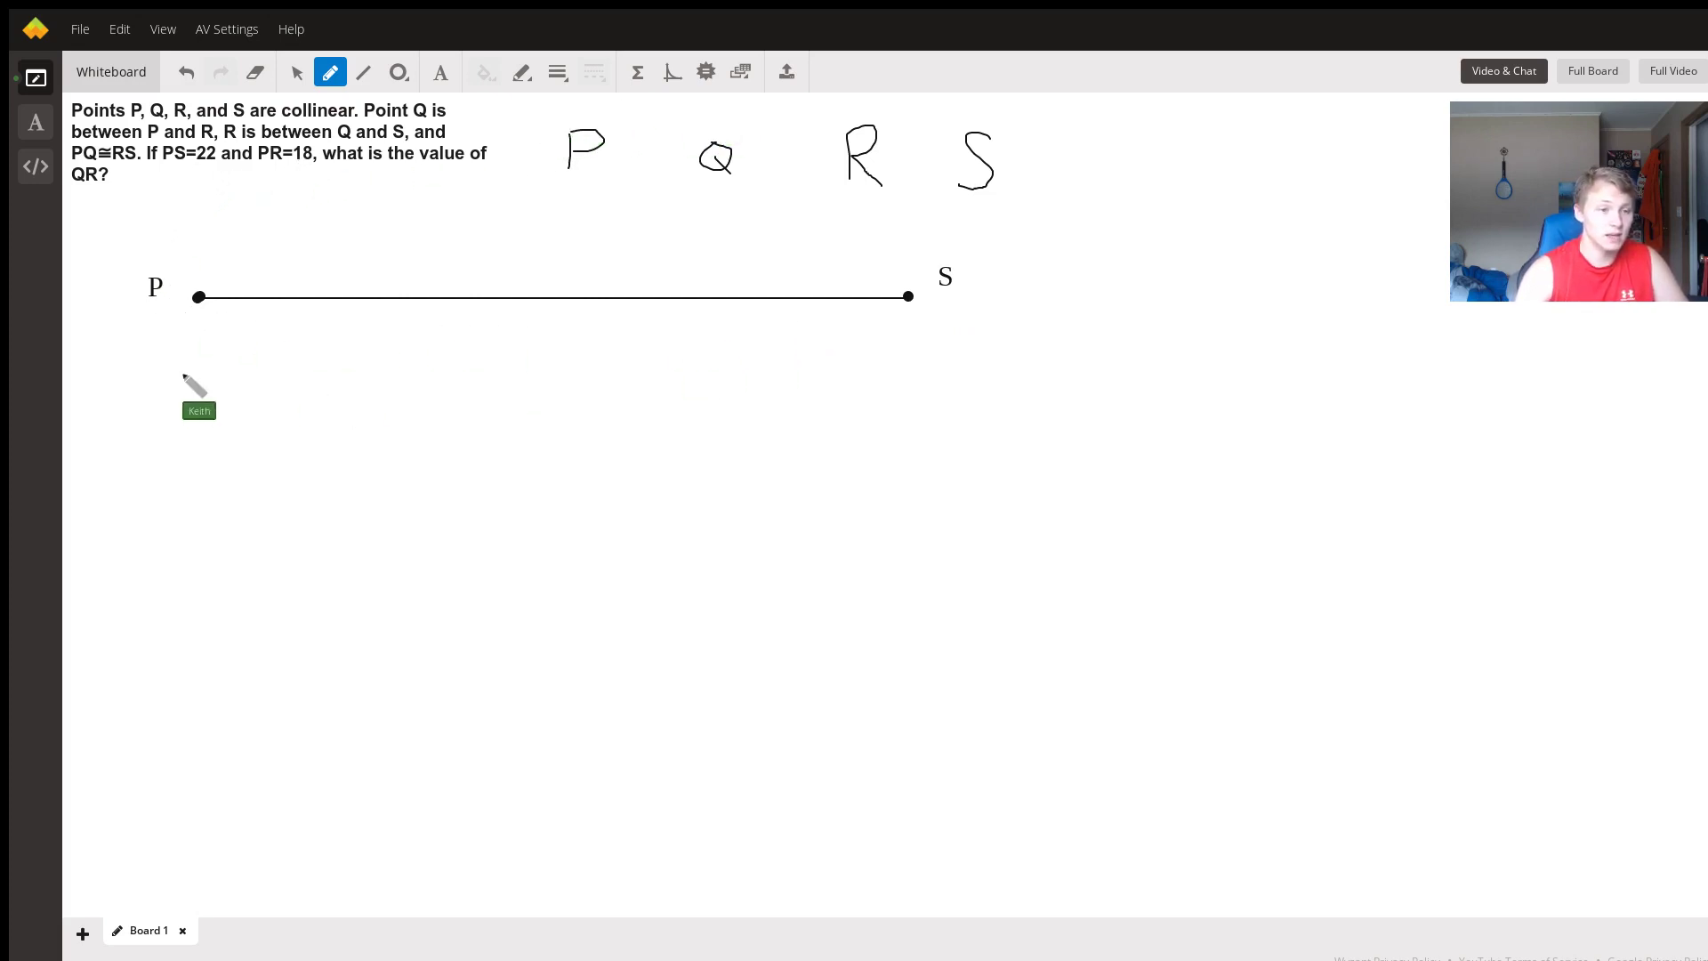
Draw a bracket under PS from P to S and label it 22.
drag(197, 380, 196, 405)
mouse_move(891, 364)
mouse_down()
mouse_move(908, 360)
mouse_move(908, 387)
mouse_up()
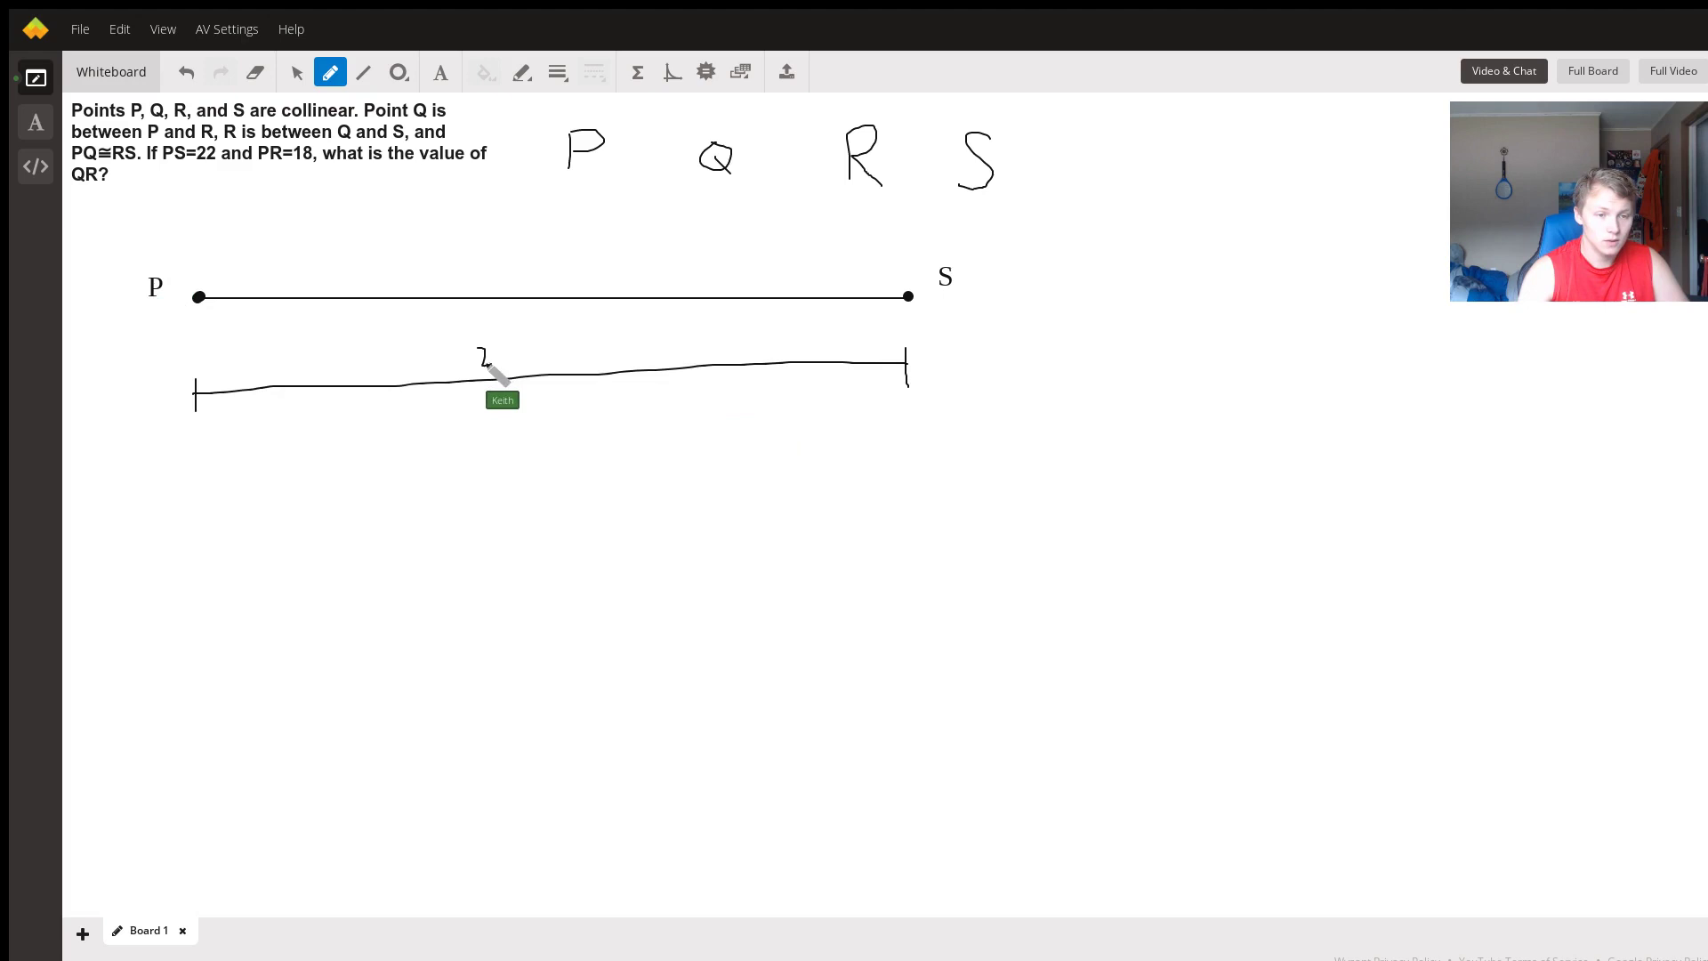
drag(499, 350, 512, 364)
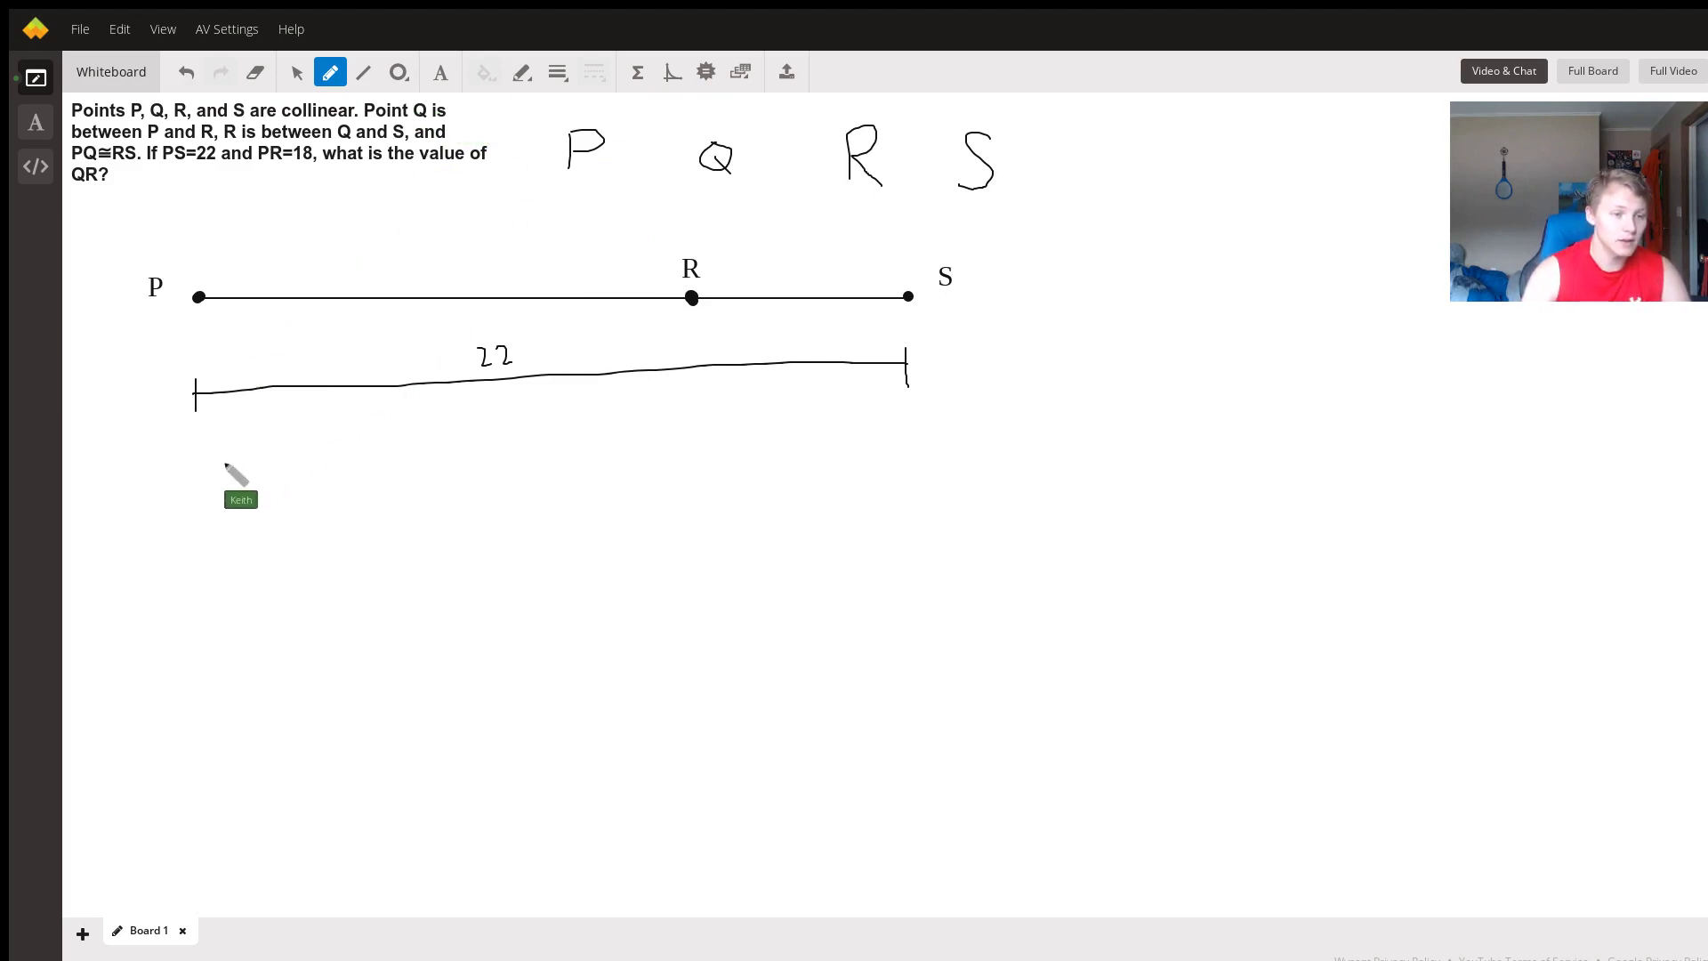
Draw a second bracket from under P to under R, labelled 18.
drag(189, 477, 191, 495)
drag(495, 493, 686, 494)
mouse_move(351, 447)
mouse_down()
mouse_move(353, 463)
mouse_move(379, 449)
mouse_up()
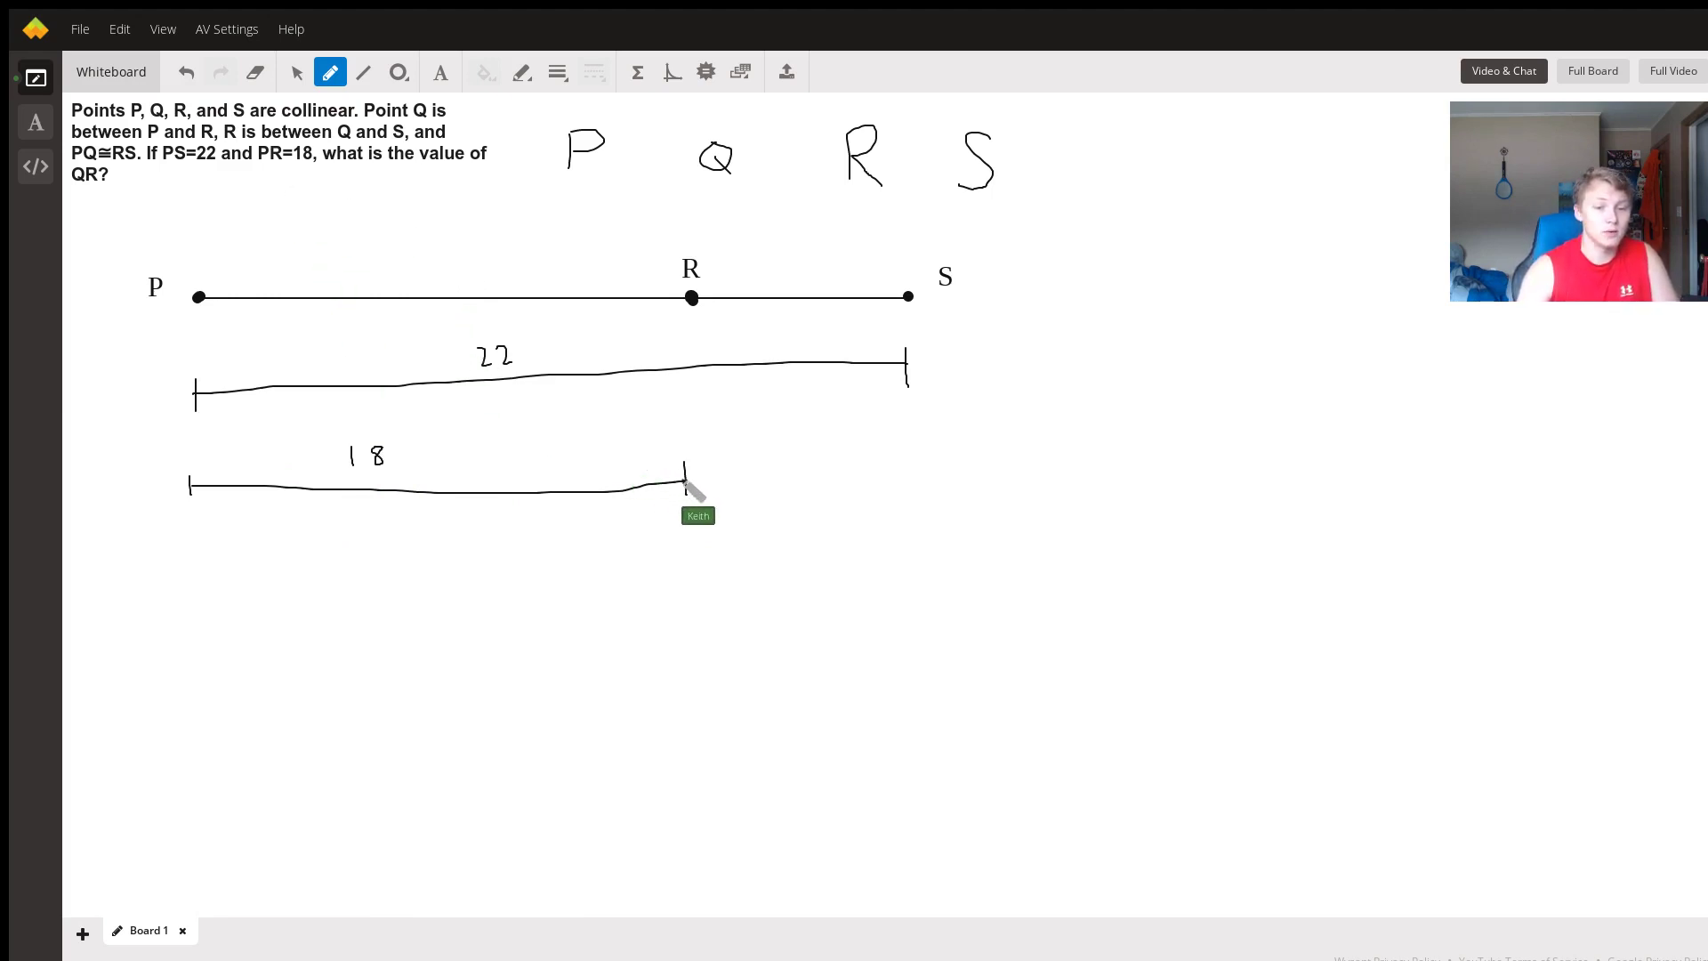
drag(685, 481, 686, 494)
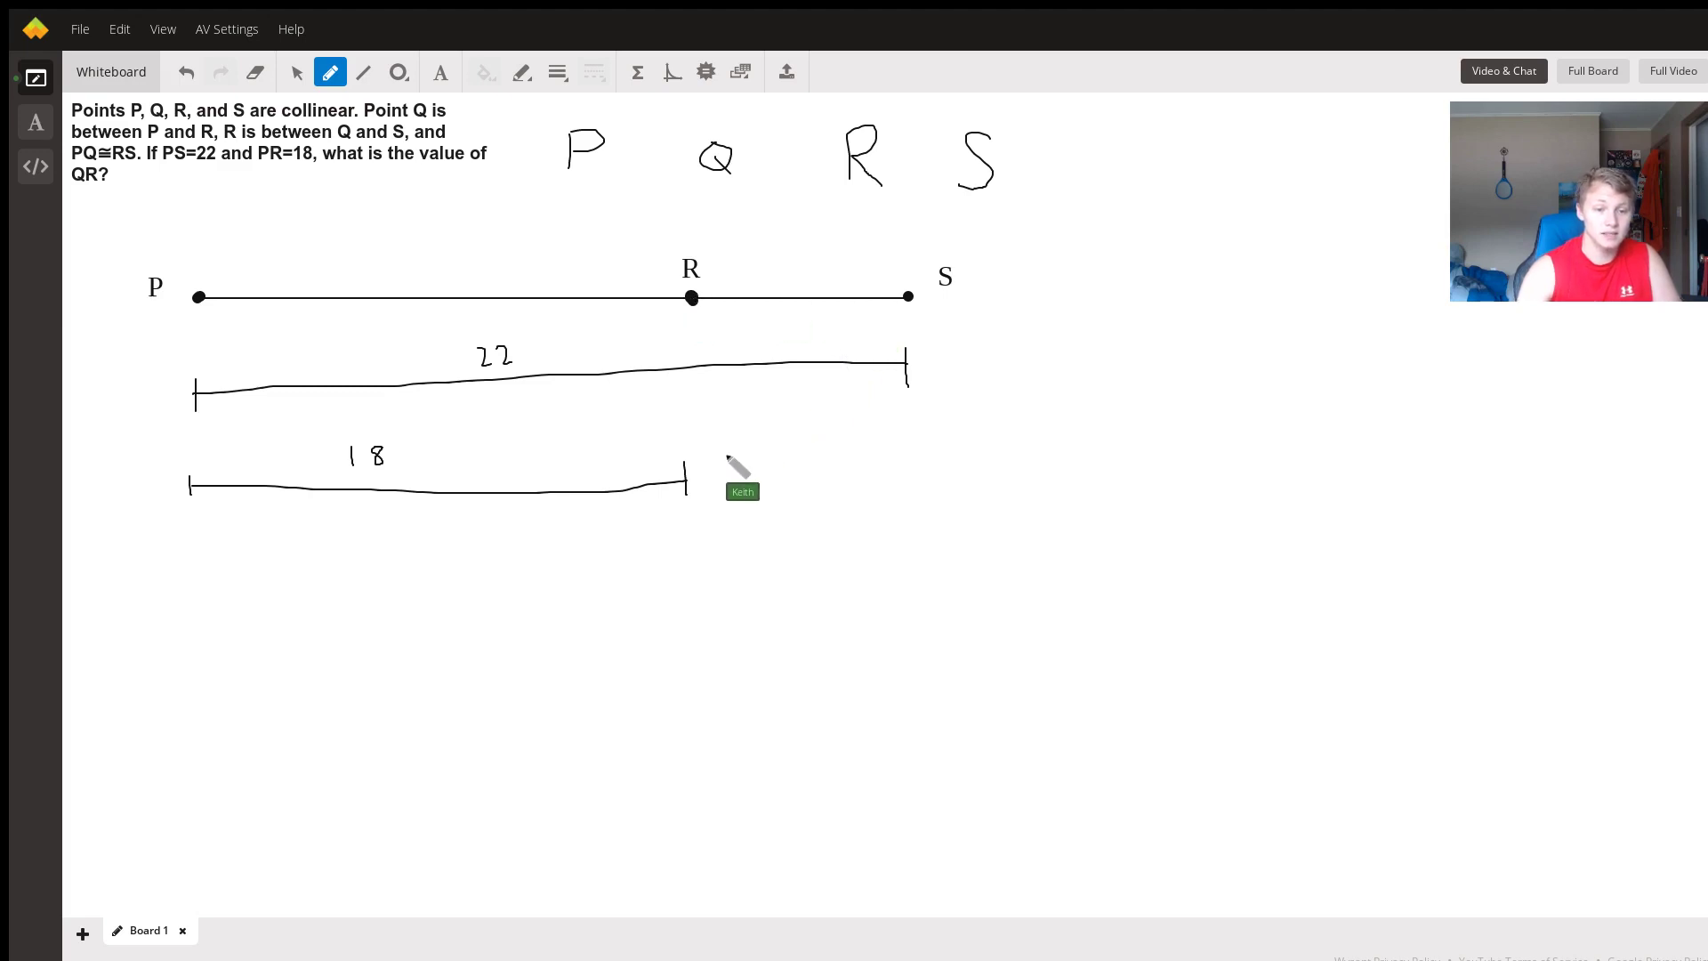
Extend the 18 bracket with a dashed part from R to S, labelled 4.
drag(699, 481, 752, 482)
drag(776, 482, 826, 483)
mouse_move(851, 483)
mouse_down()
mouse_move(903, 453)
mouse_move(906, 502)
mouse_up()
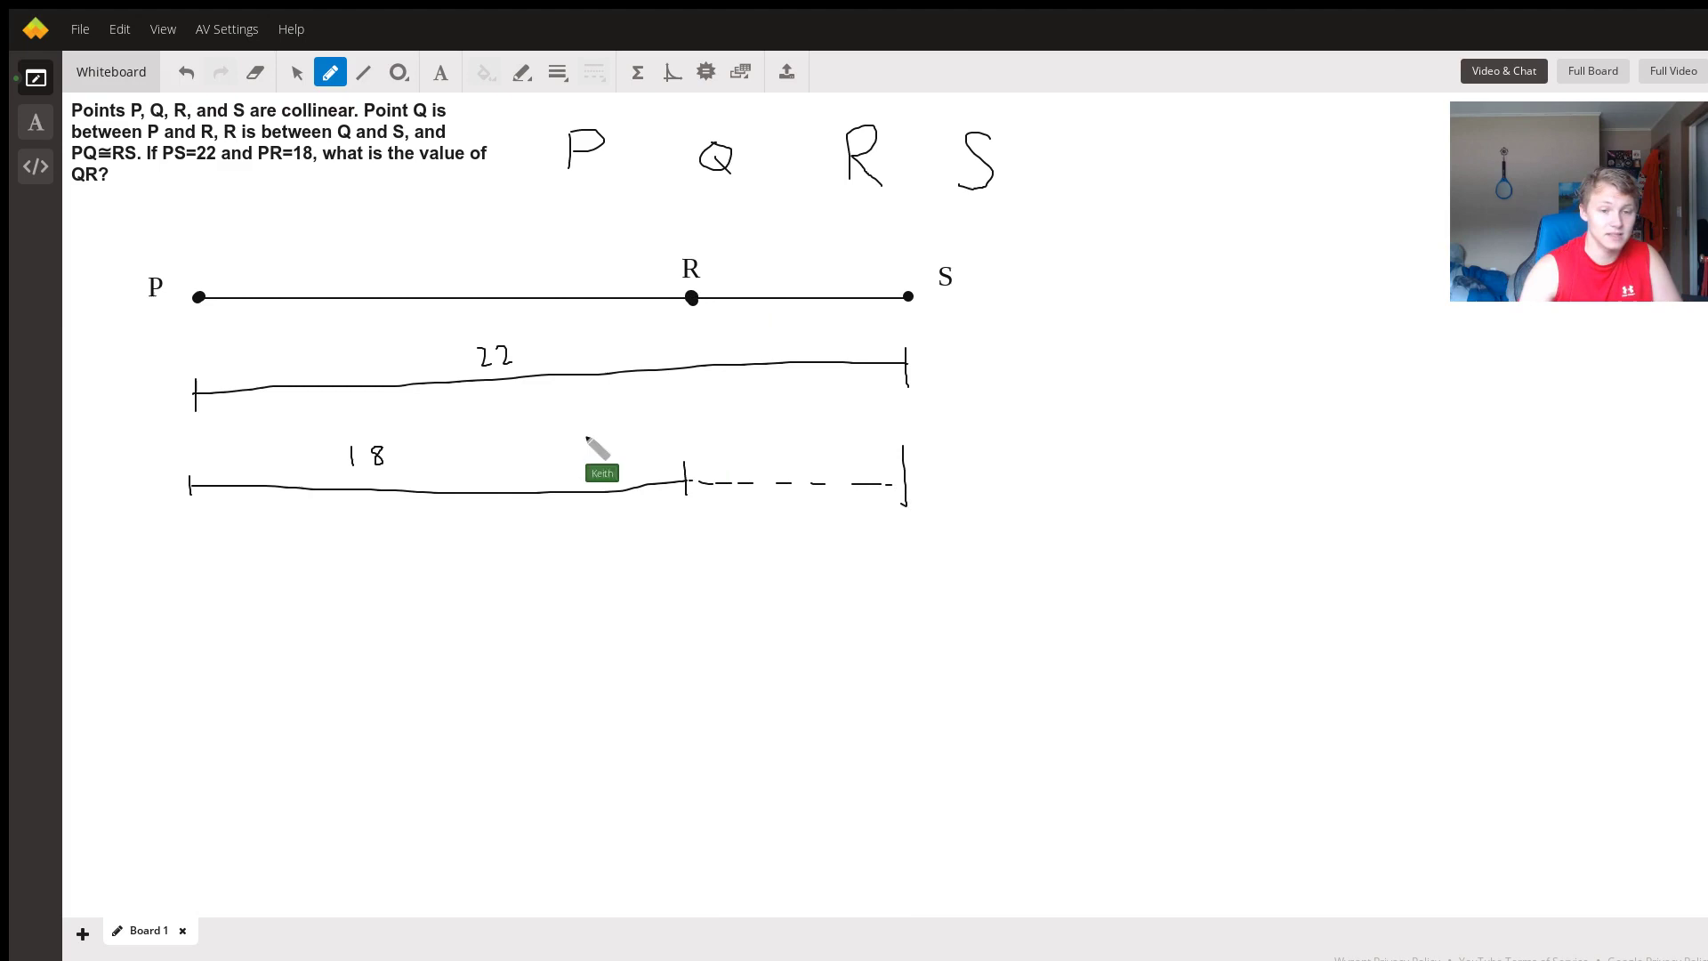
drag(787, 436, 791, 467)
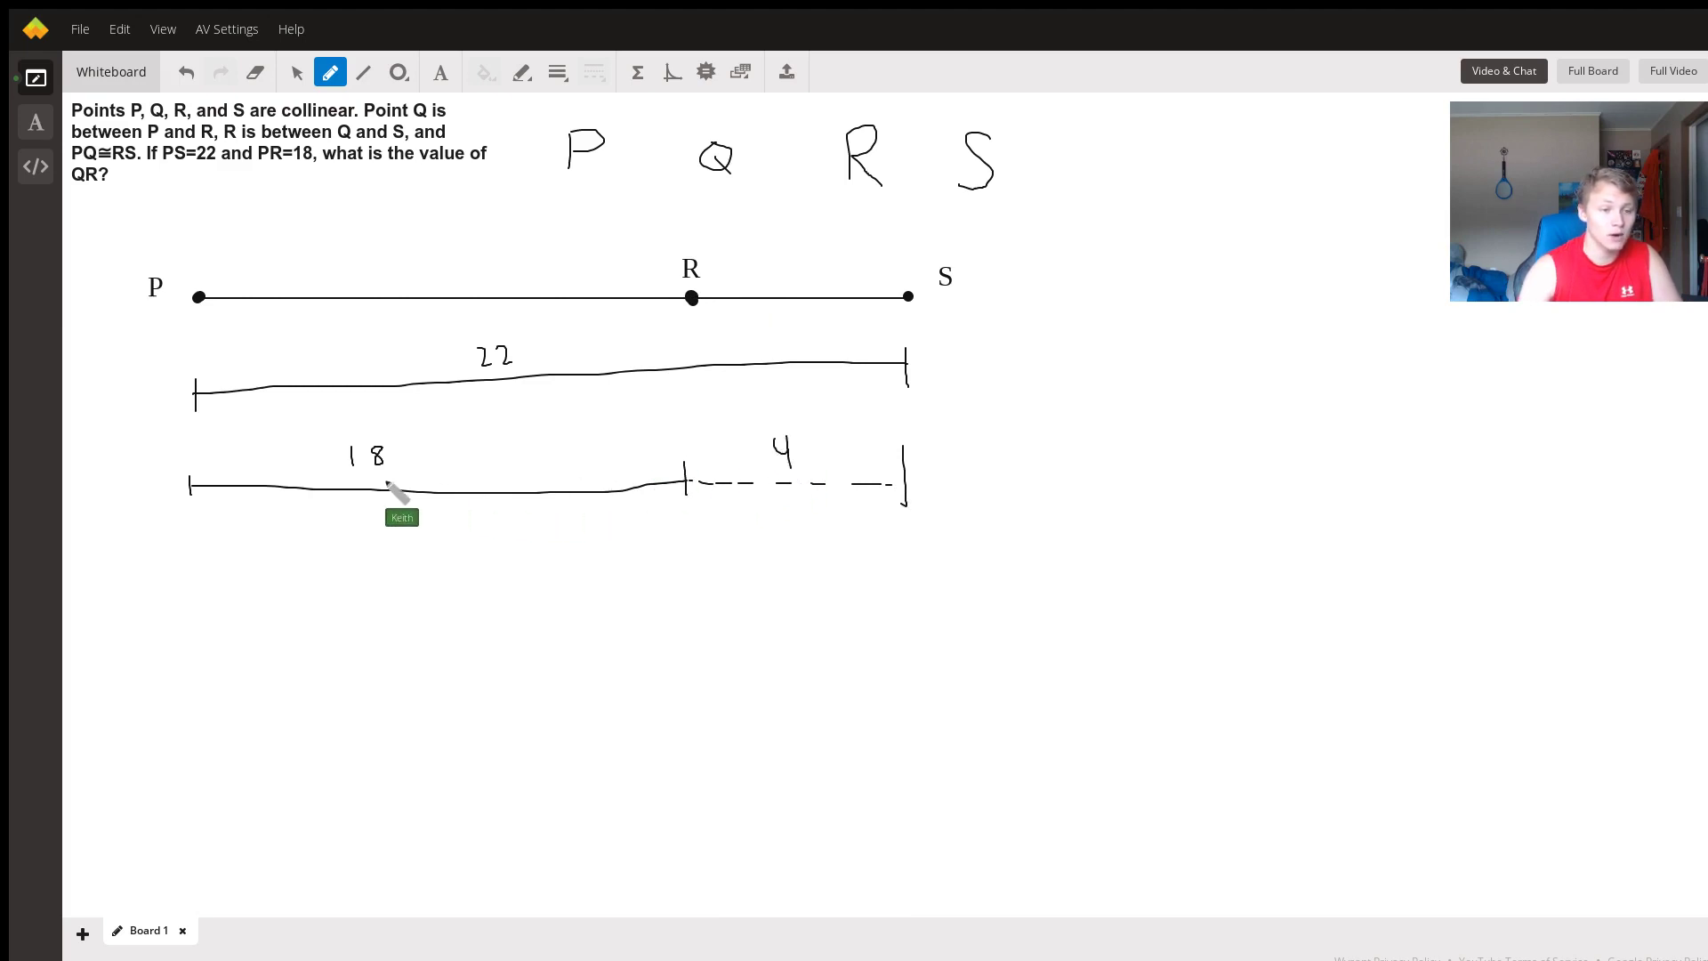
Label the bracket points P, R and S, and start a dashed row beneath from P.
drag(139, 483, 142, 490)
drag(674, 520, 695, 514)
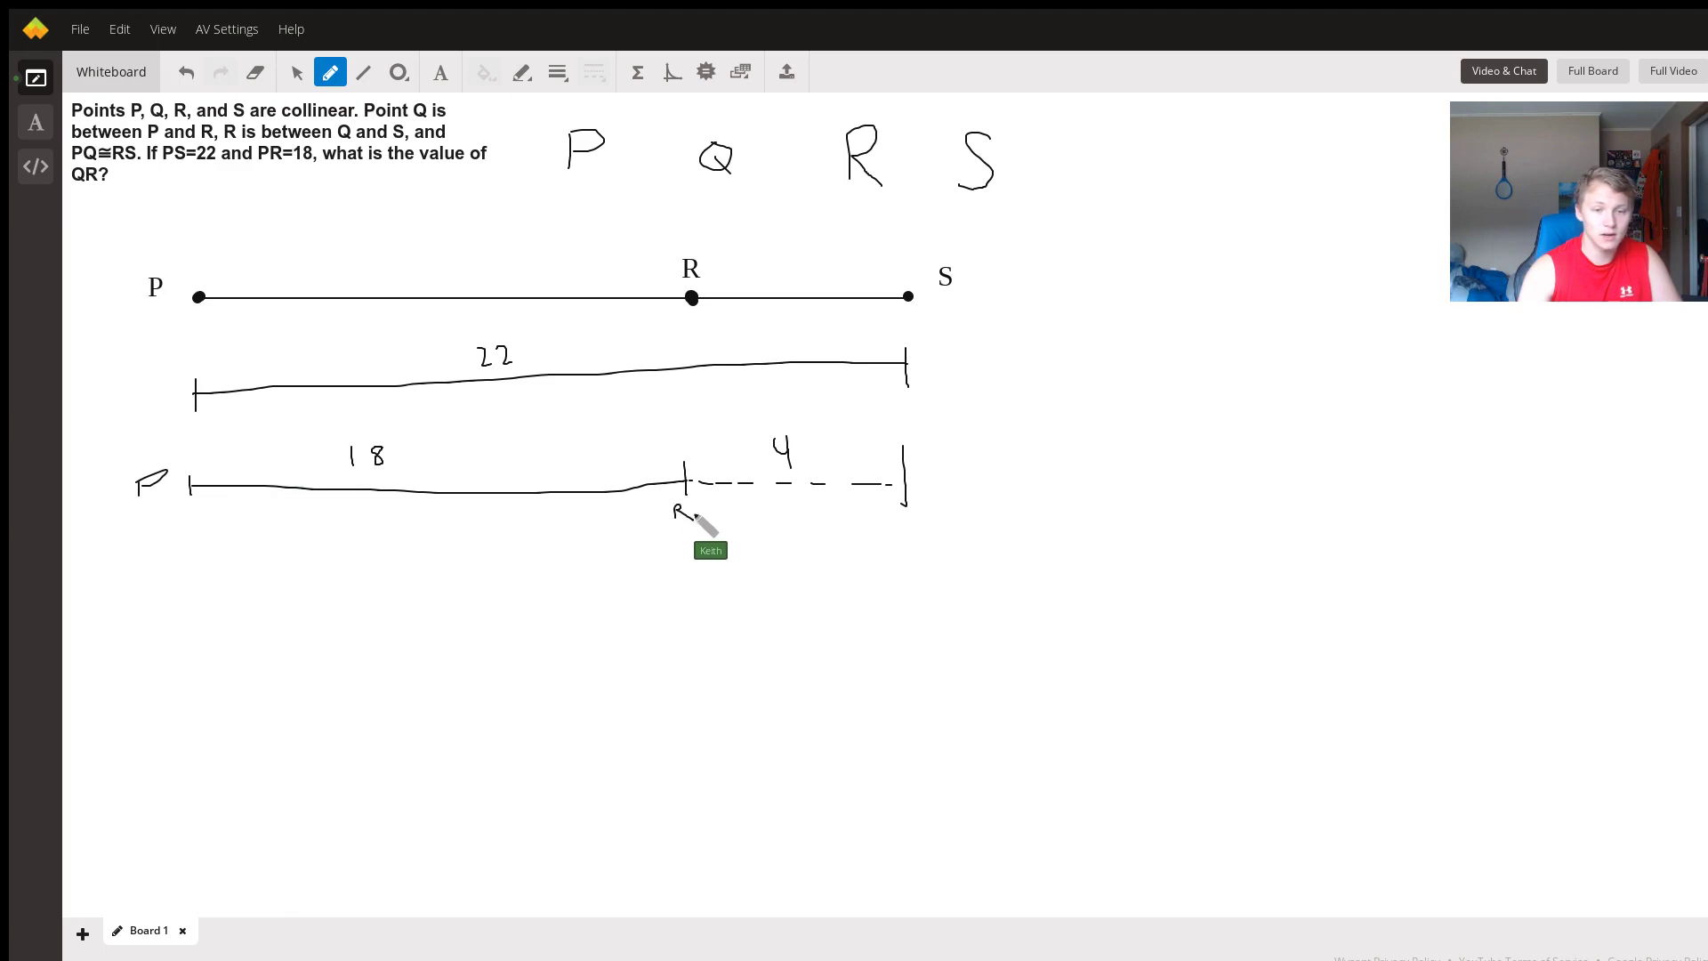
drag(941, 470, 926, 491)
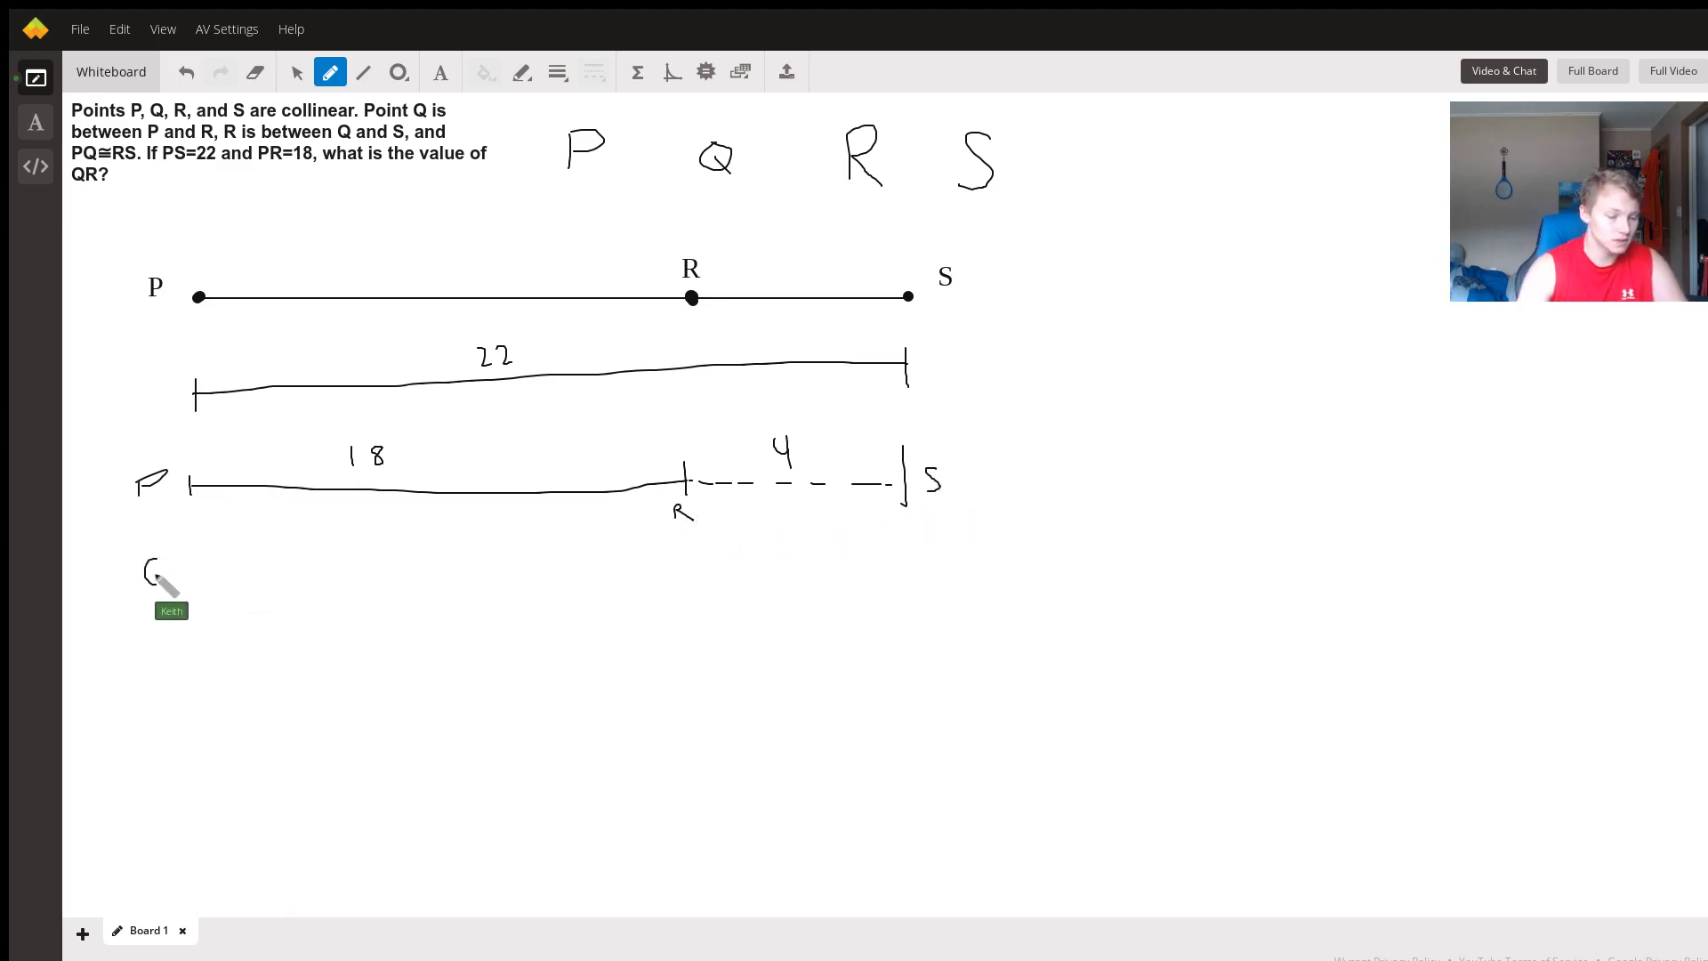
drag(146, 568, 178, 592)
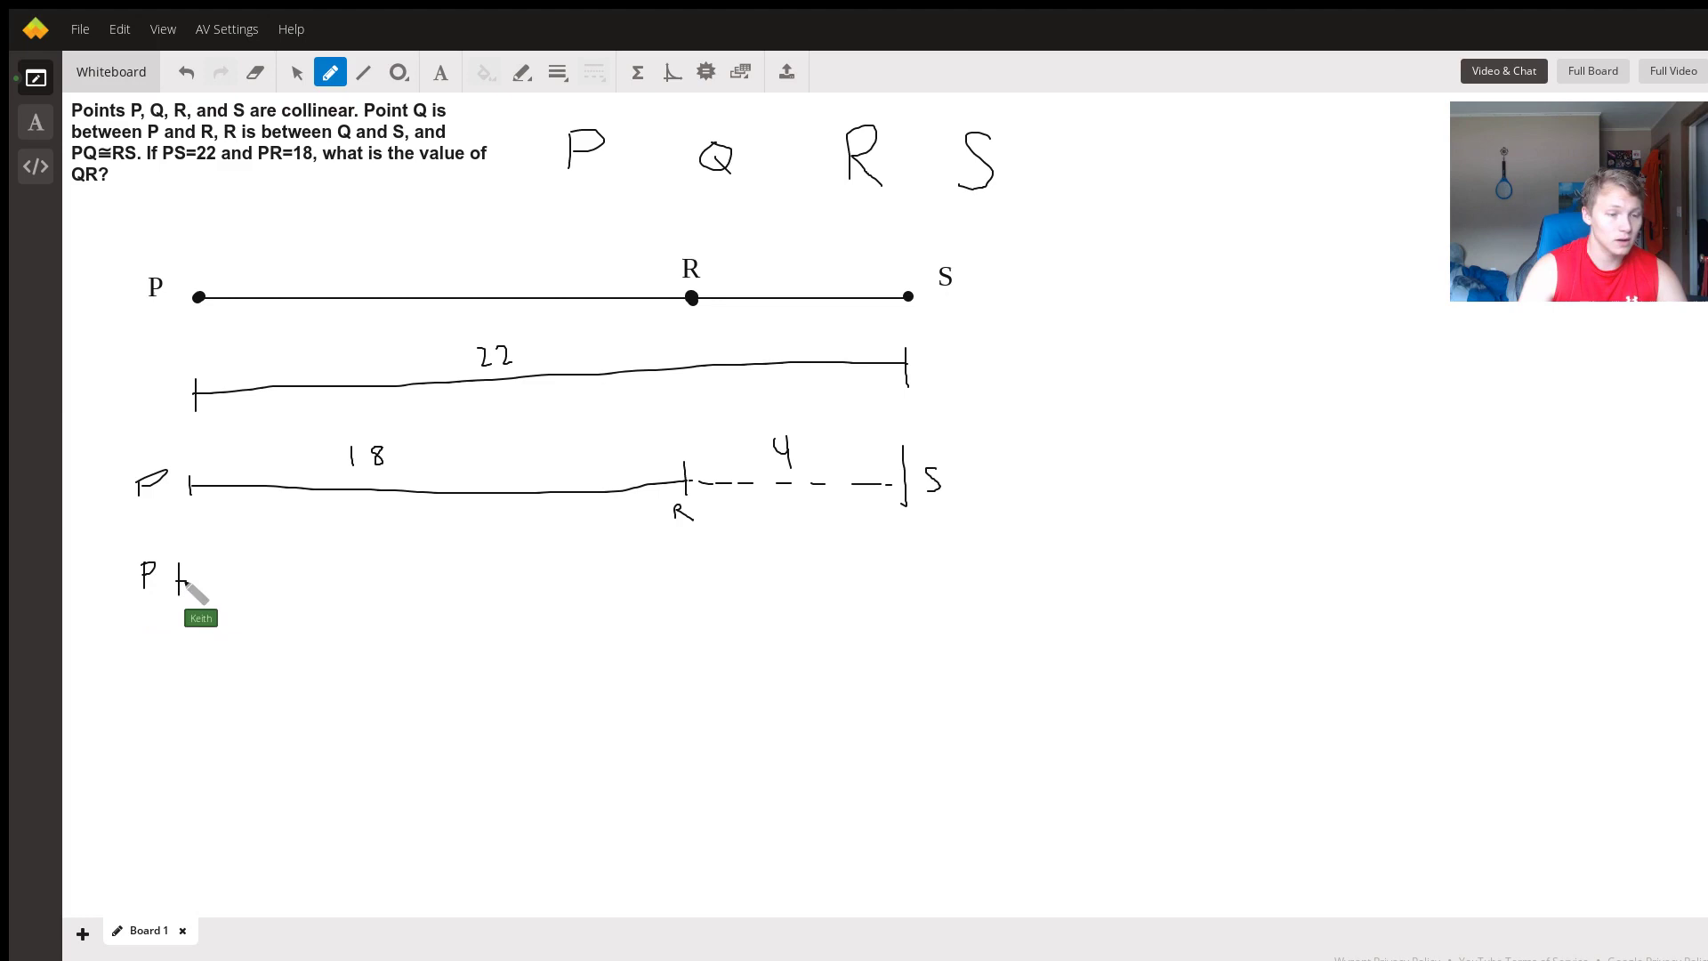
drag(184, 582, 321, 593)
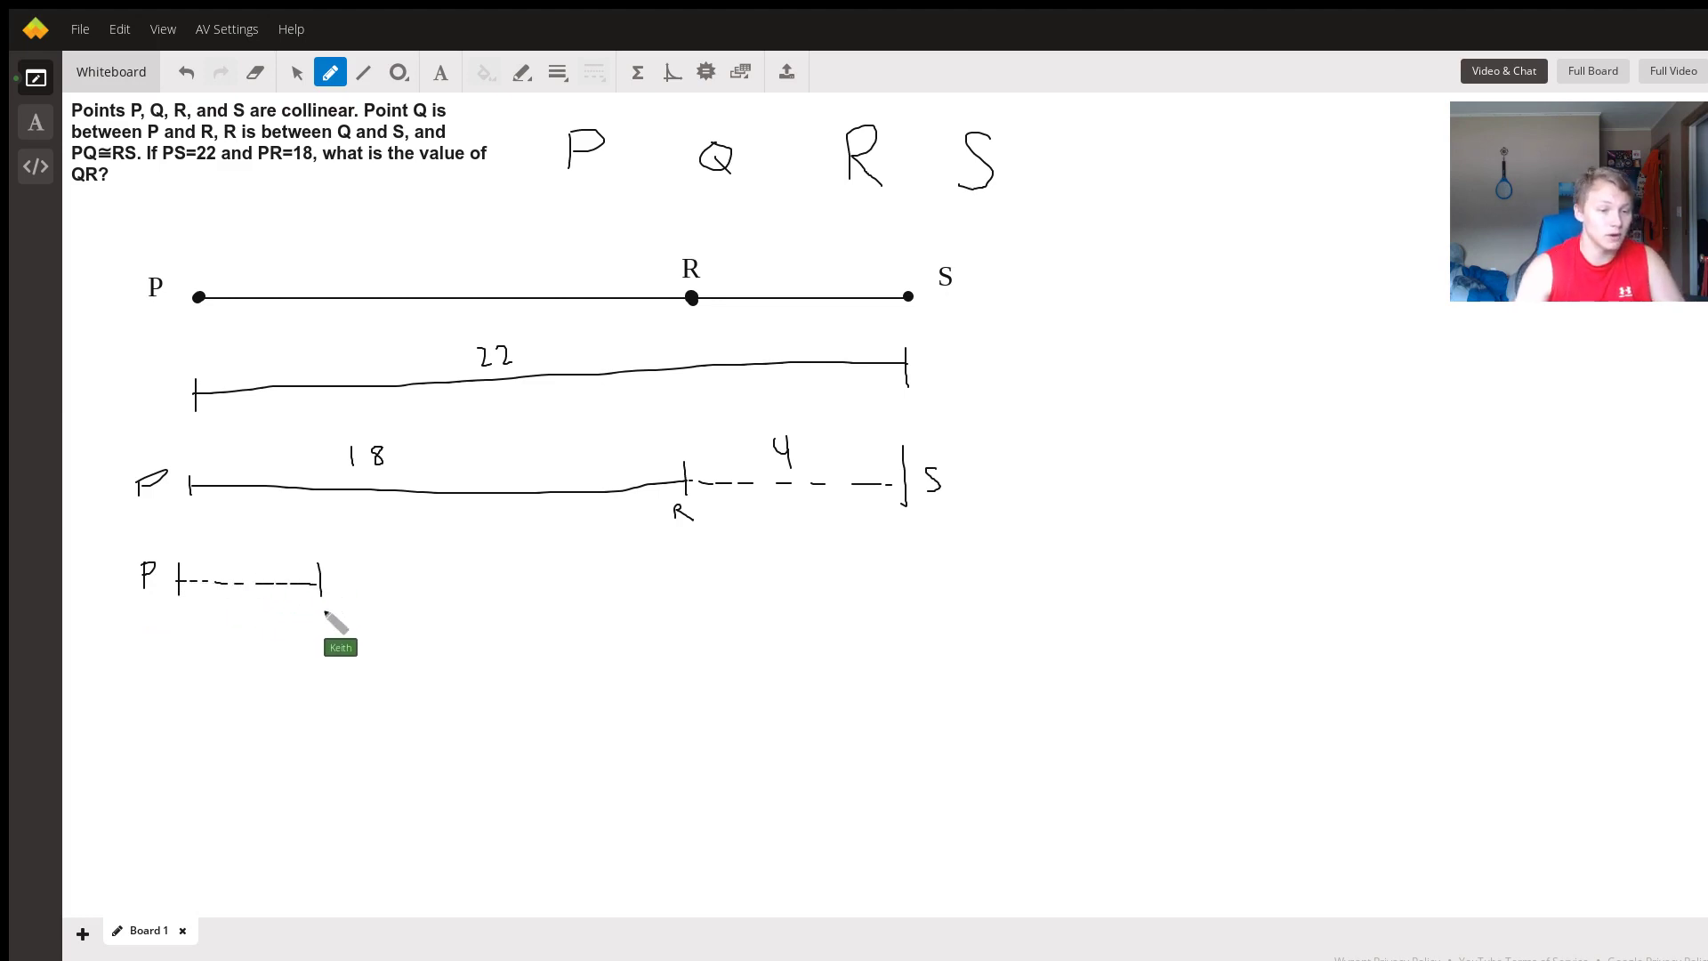
Write Q on the bottom row, then draw the Q–R line and R–S dashes.
mouse_move(323, 622)
mouse_down()
mouse_move(663, 579)
mouse_move(665, 598)
mouse_move(688, 581)
mouse_up()
drag(716, 580, 723, 580)
drag(750, 579, 787, 579)
mouse_move(818, 576)
mouse_down()
mouse_move(898, 553)
mouse_move(906, 593)
mouse_up()
click(895, 571)
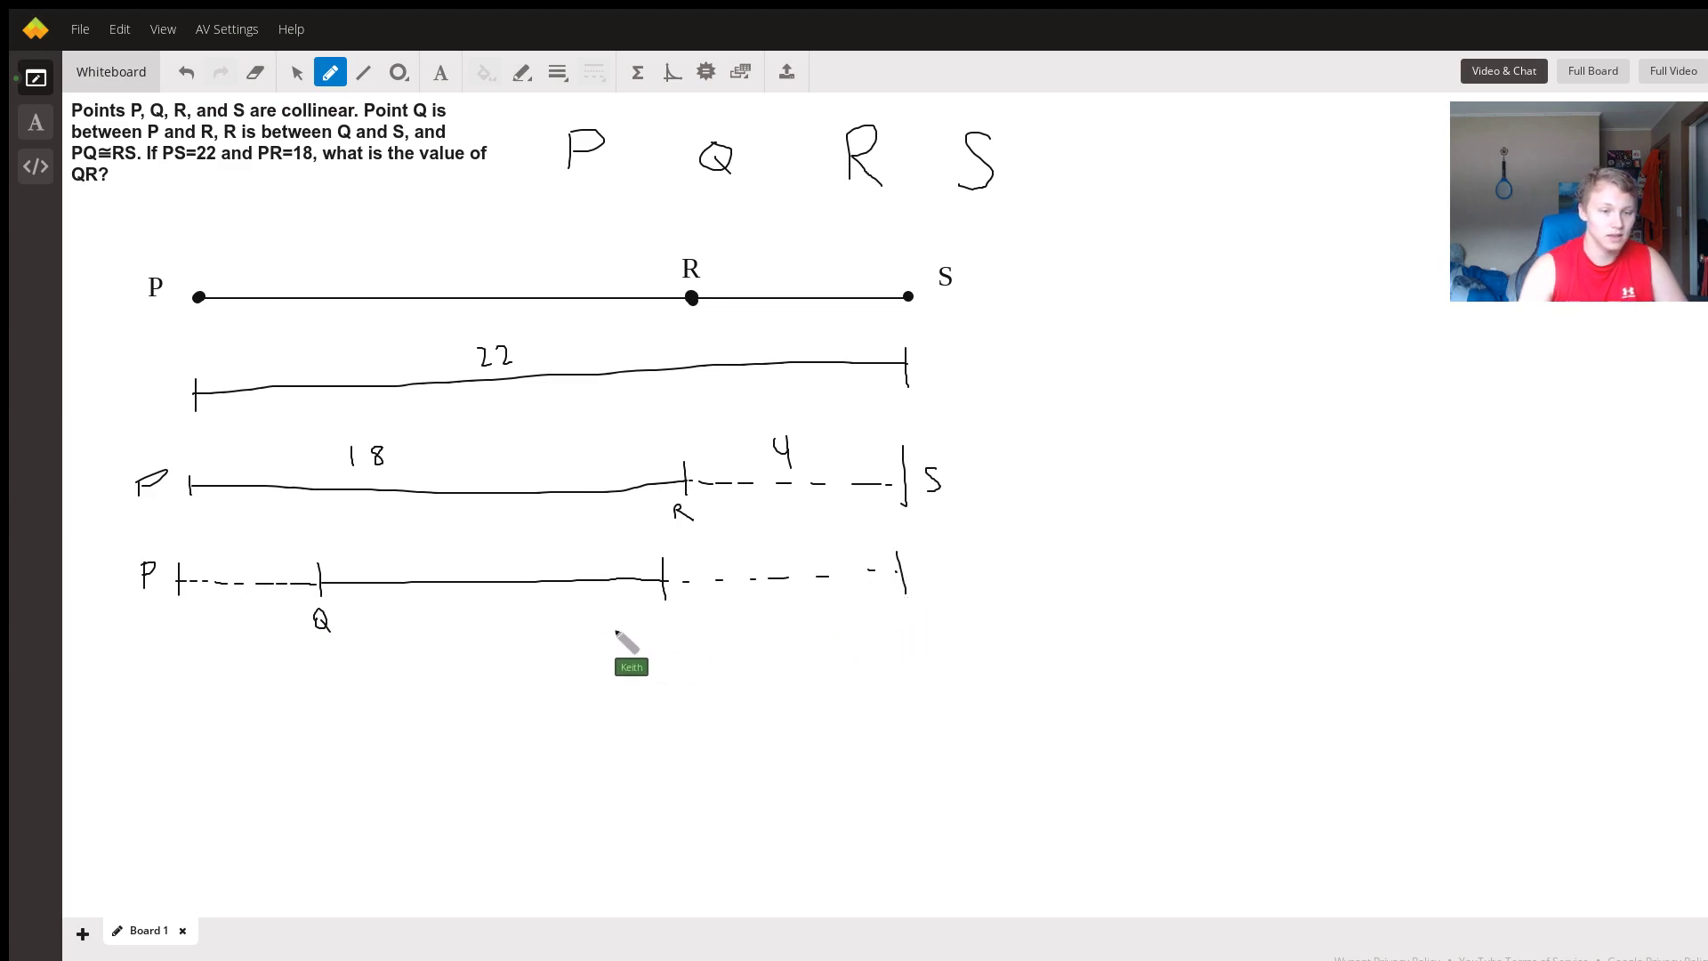
Write 4, 14 and 4 above the bottom row's parts and label its end S.
drag(209, 535, 225, 557)
drag(223, 536, 226, 566)
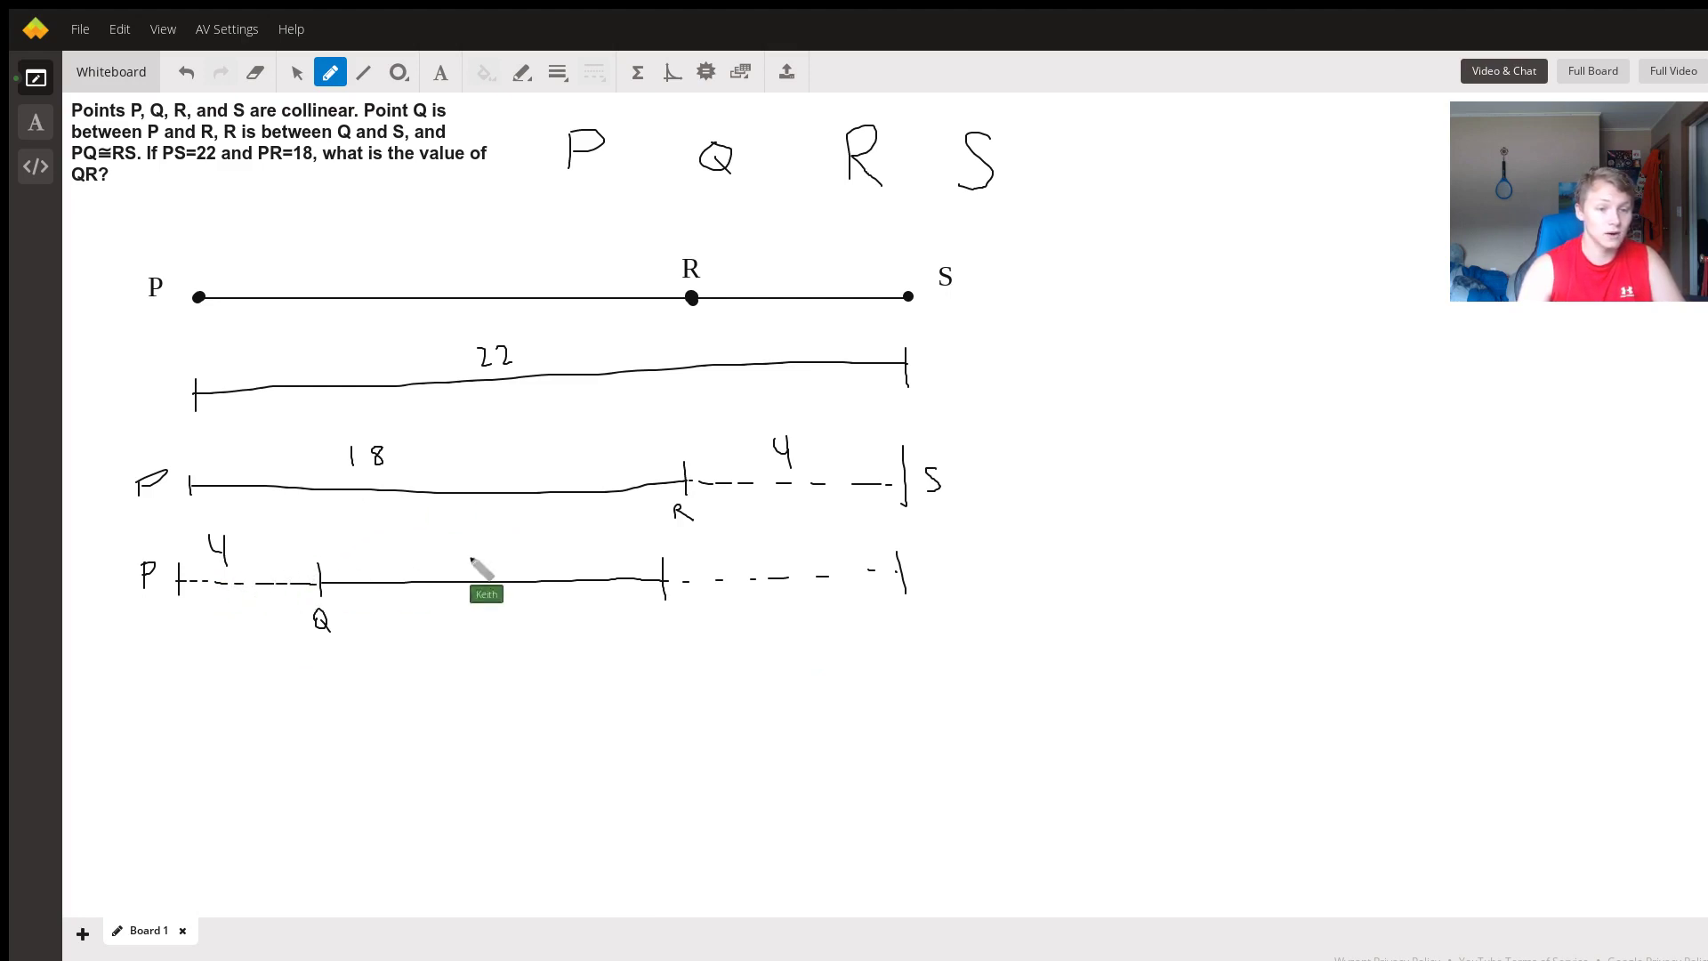
drag(437, 556, 437, 572)
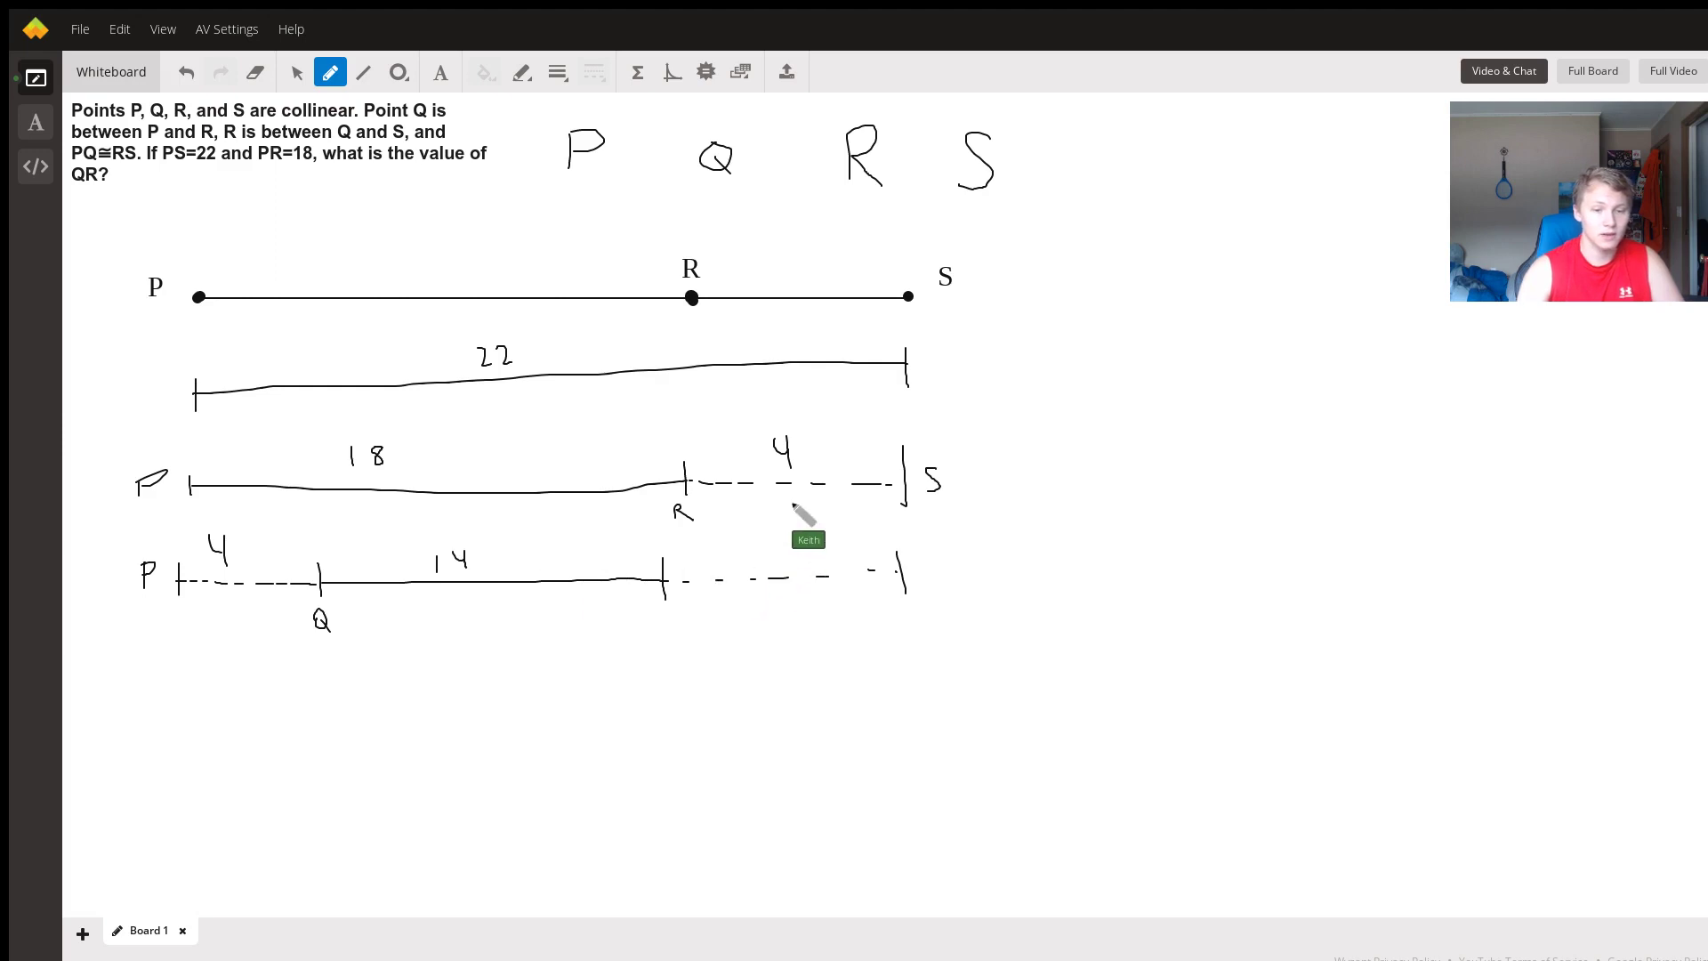
drag(749, 542, 758, 566)
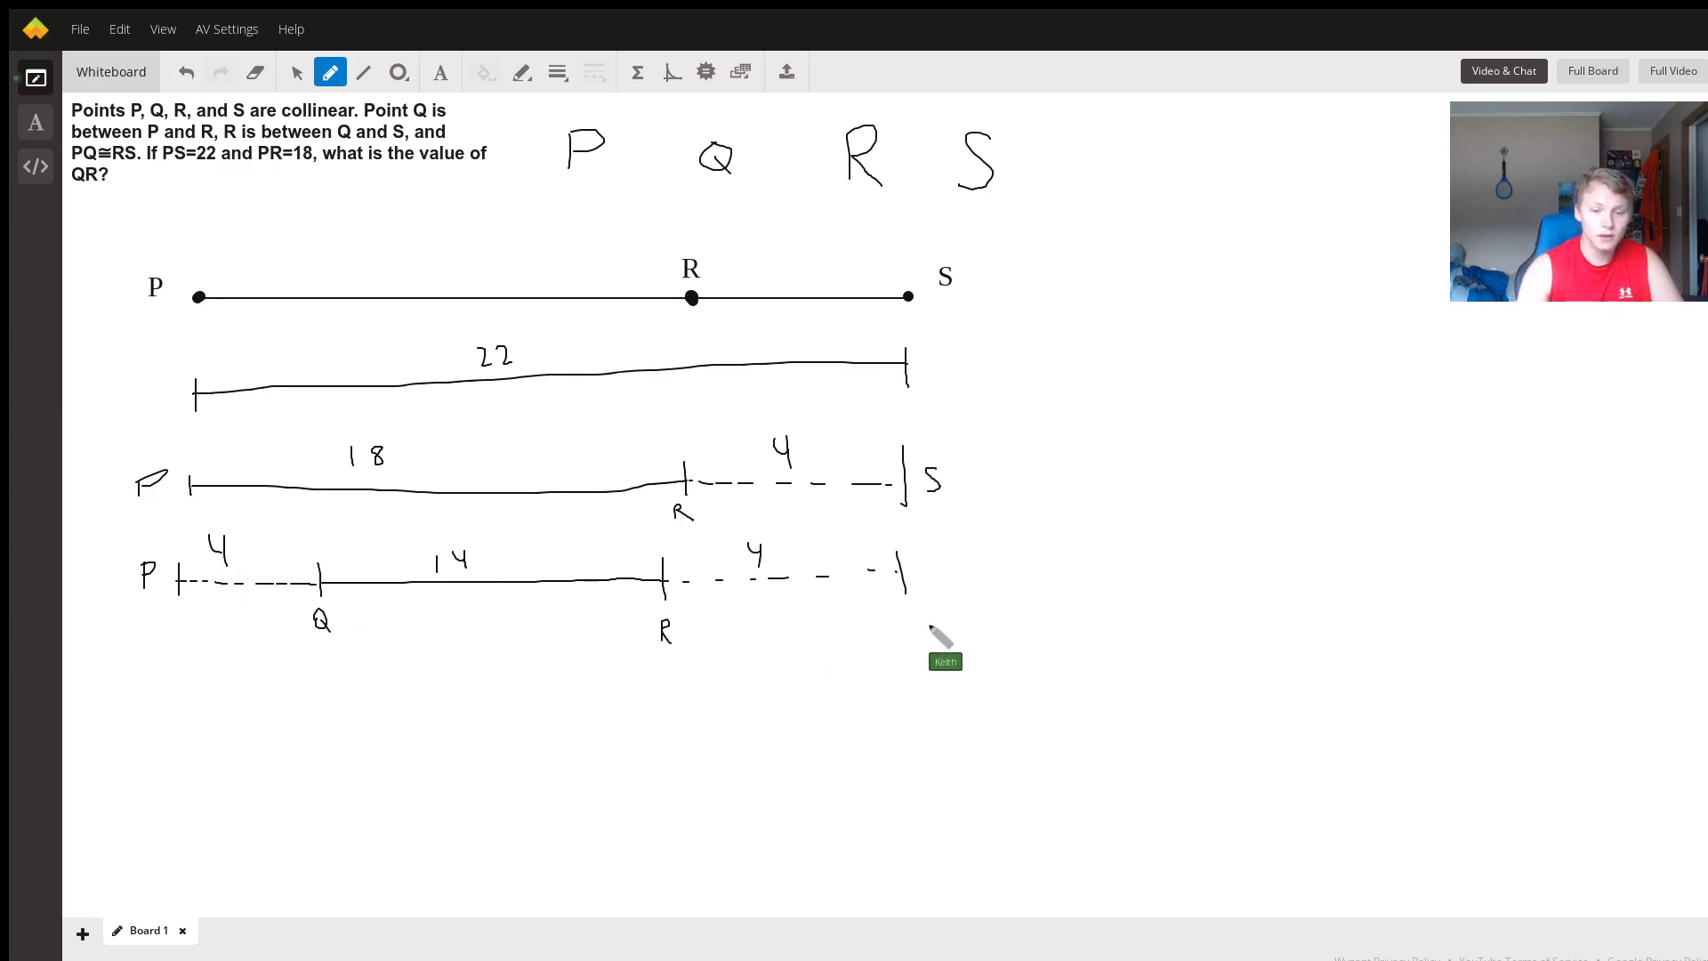
drag(922, 613, 907, 645)
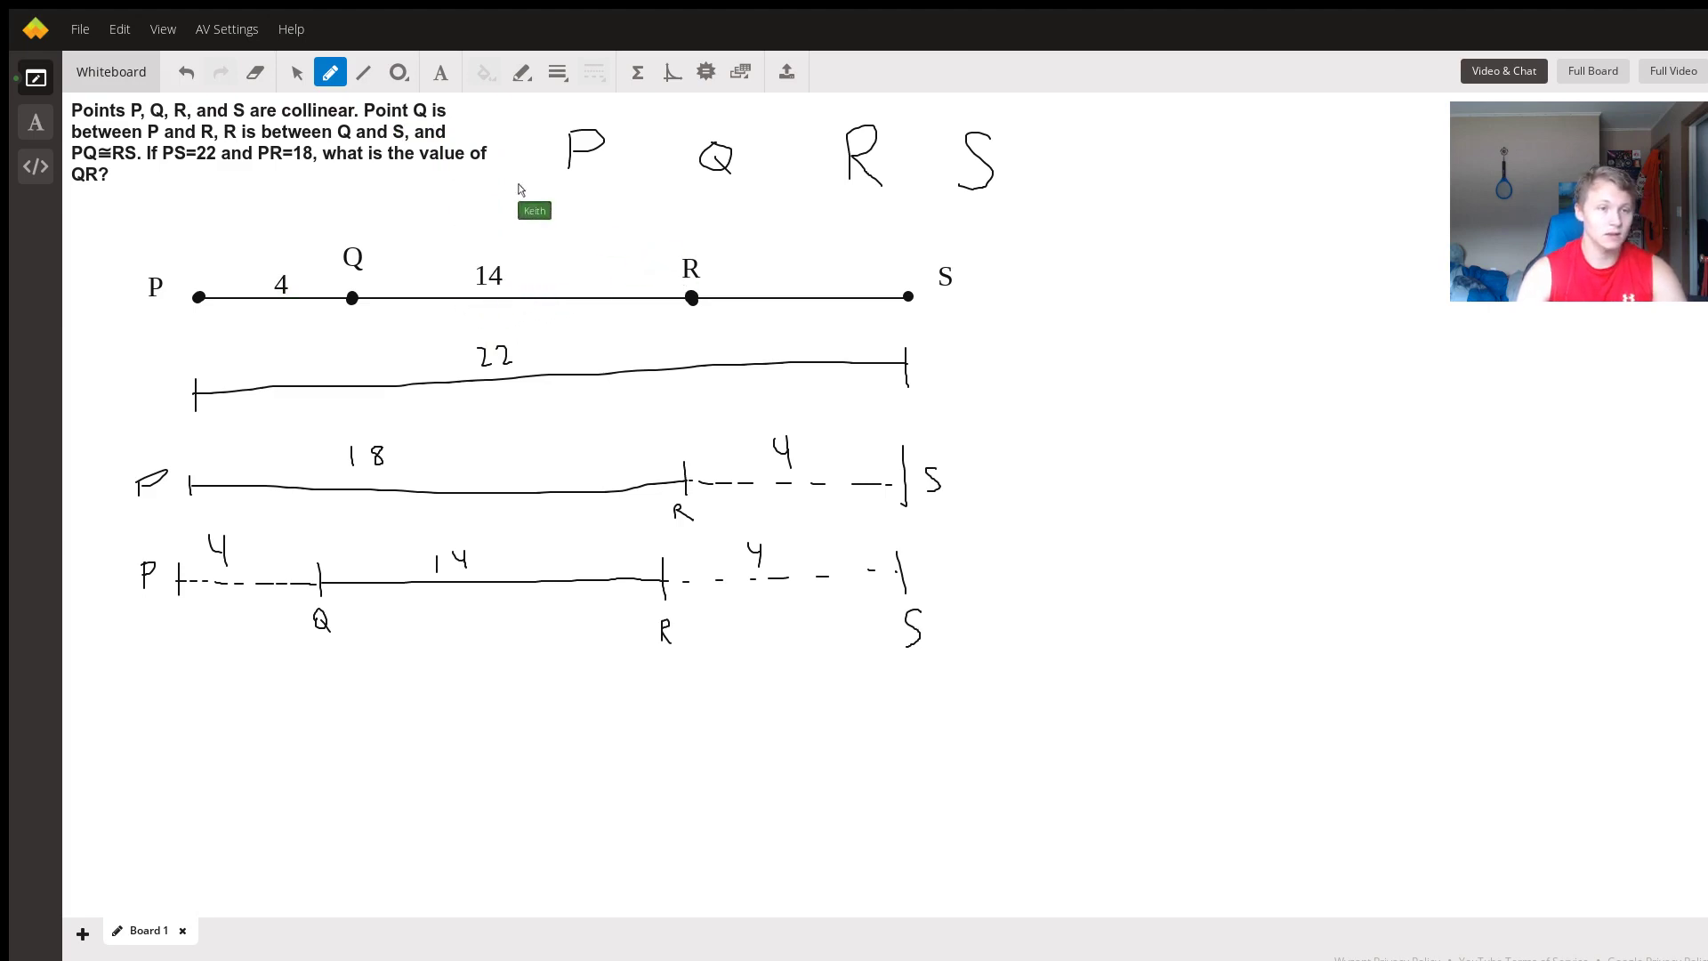
Label the R–S part of line PS as 4.
click(783, 289)
text(4)
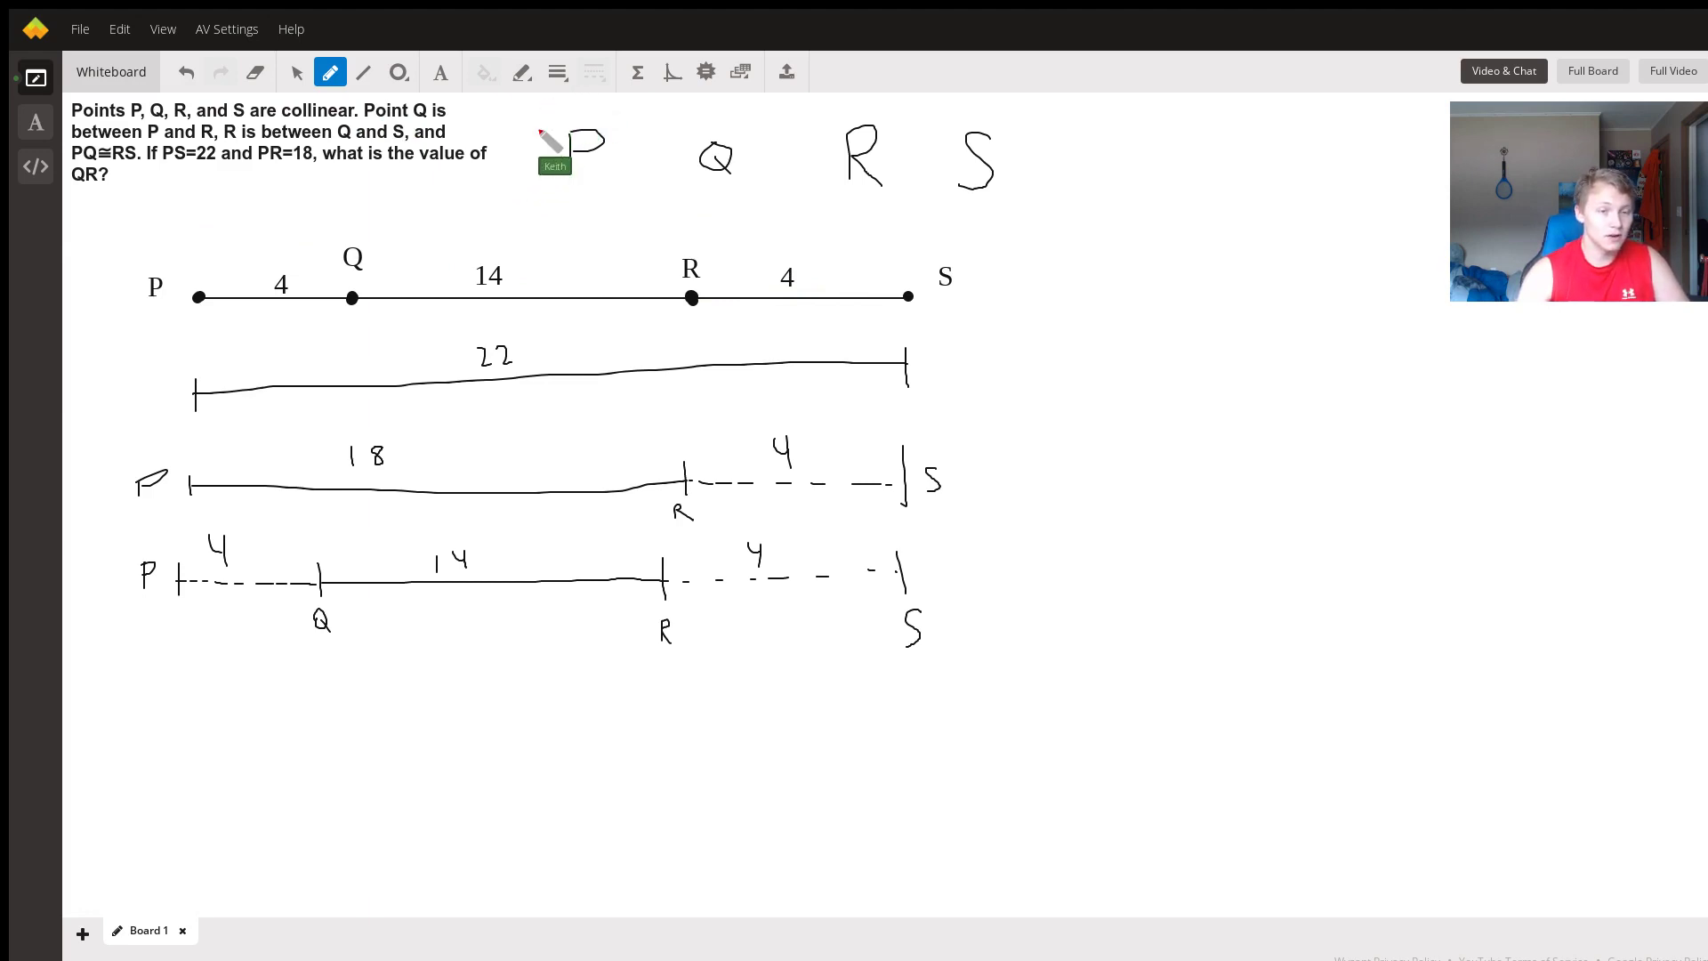
Circle the 14 on QR in red and underline 'what is the value of QR?'.
drag(496, 291, 515, 297)
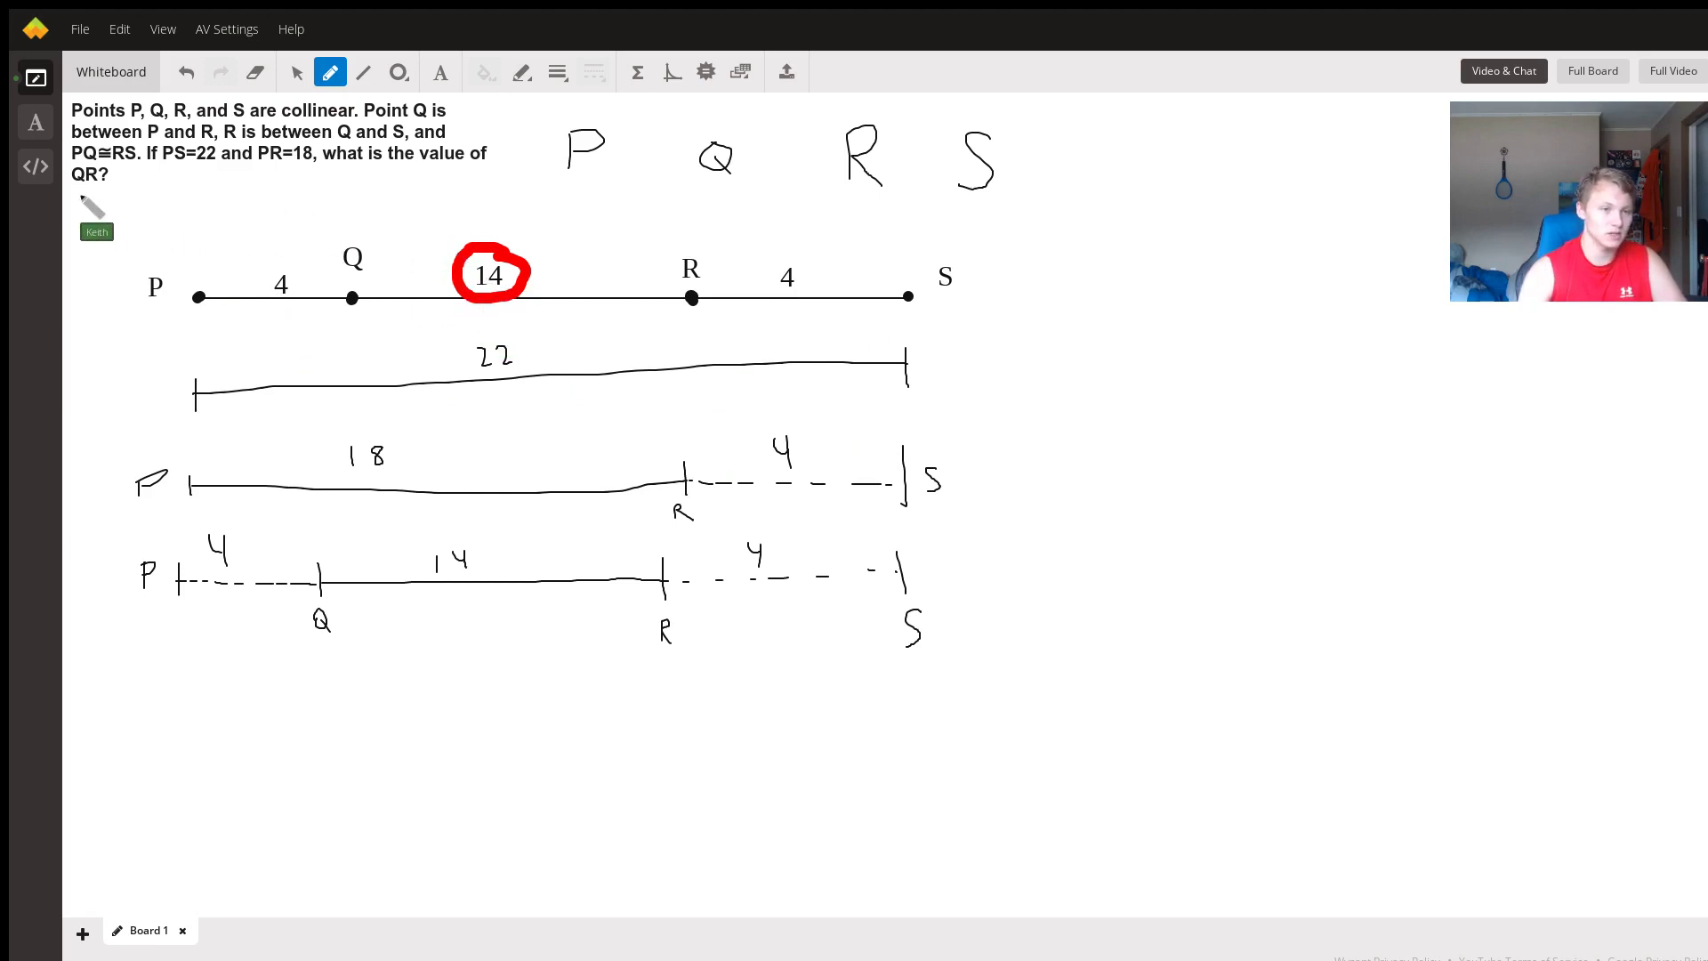
drag(73, 187, 101, 189)
drag(317, 170, 487, 171)
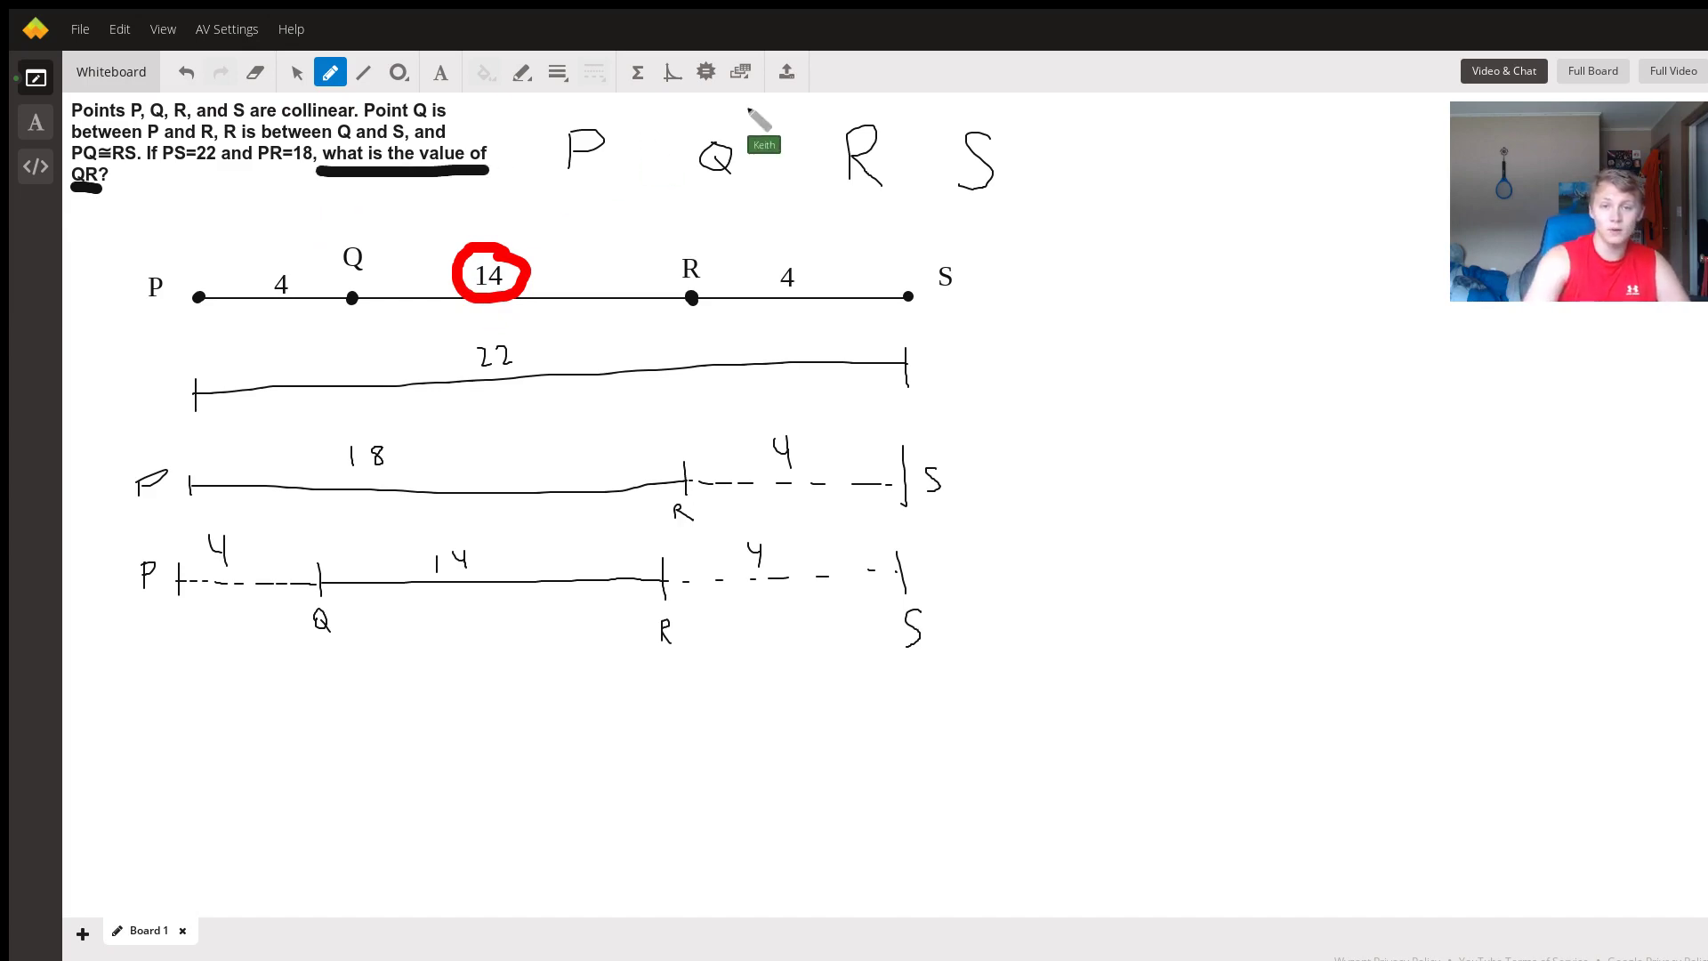